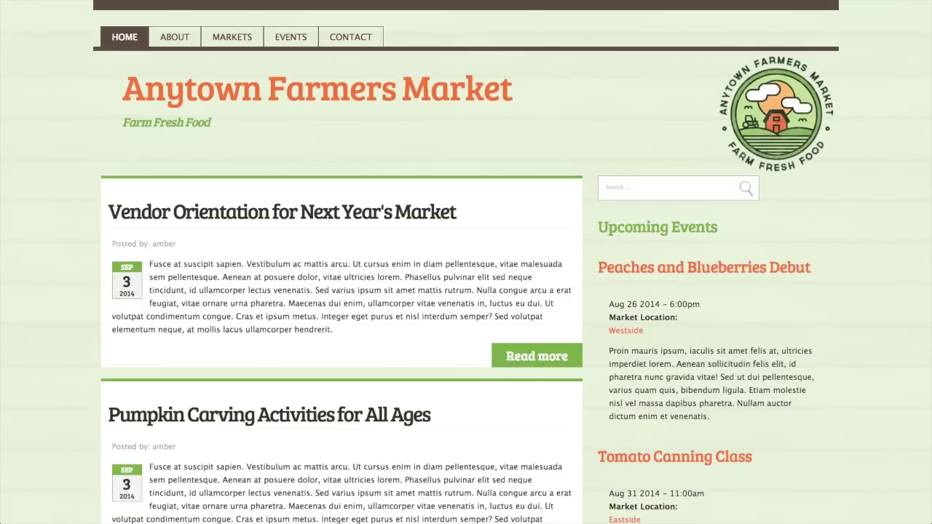
Inspect the site header and emulate an Apple iPhone 5 in landscape at 568 × 320.
{"action": "right_click", "coordinate": [281, 162]}
{"action": "left_click", "coordinate": [314, 277]}
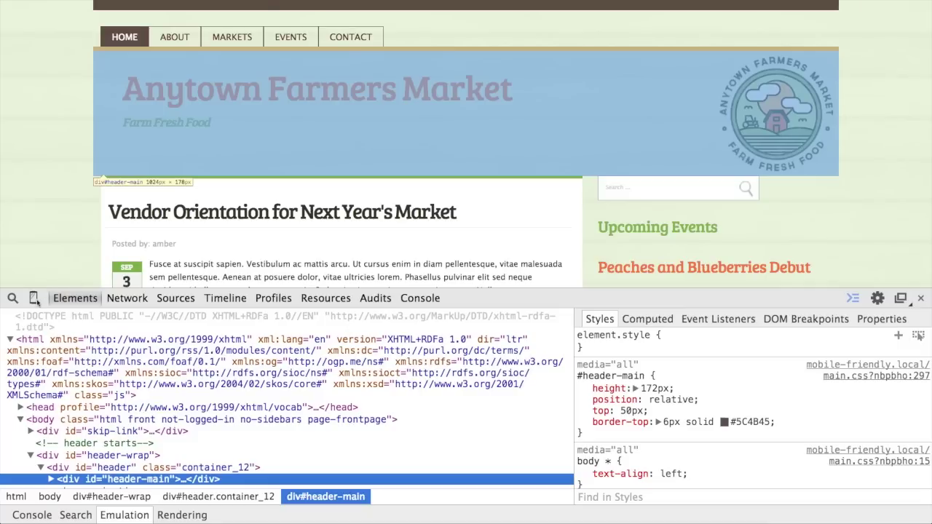
{"action": "left_click", "coordinate": [34, 298]}
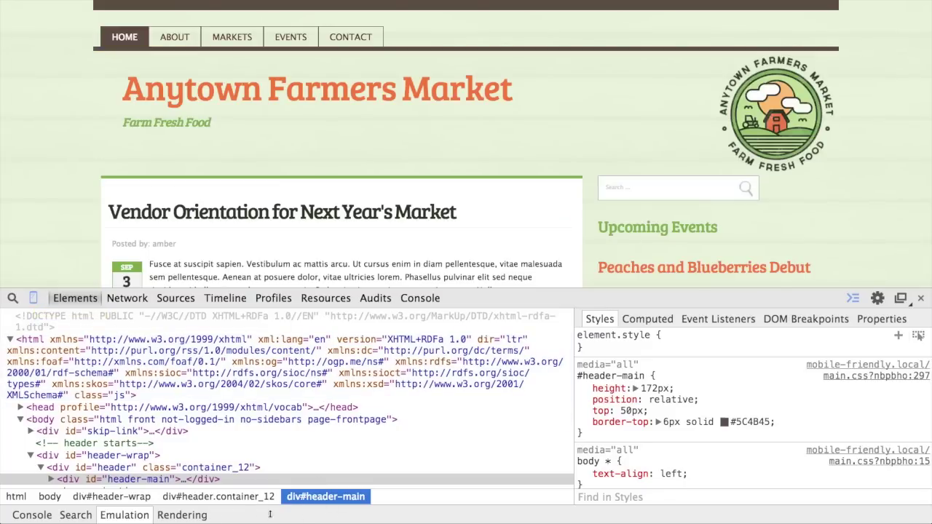
{"action": "left_click_drag", "start_coordinate": [250, 515], "coordinate": [277, 313]}
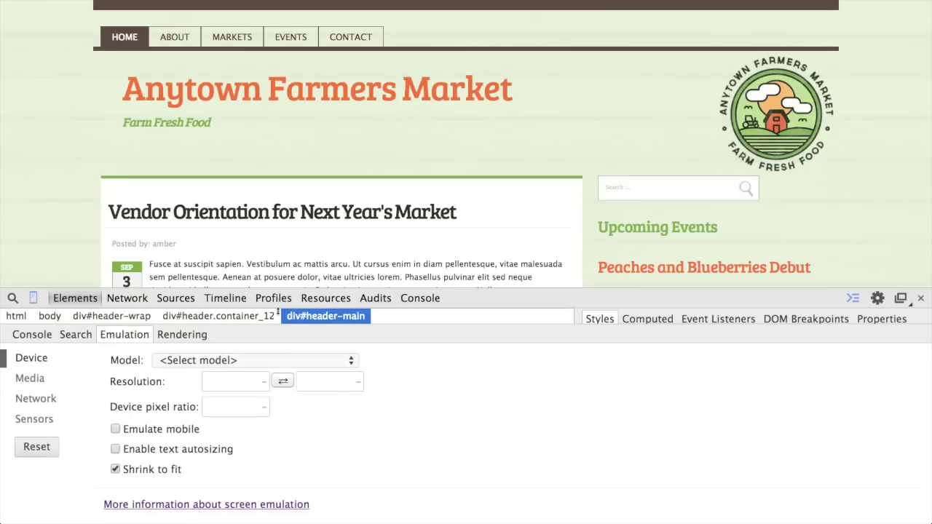
{"action": "left_click", "coordinate": [218, 361]}
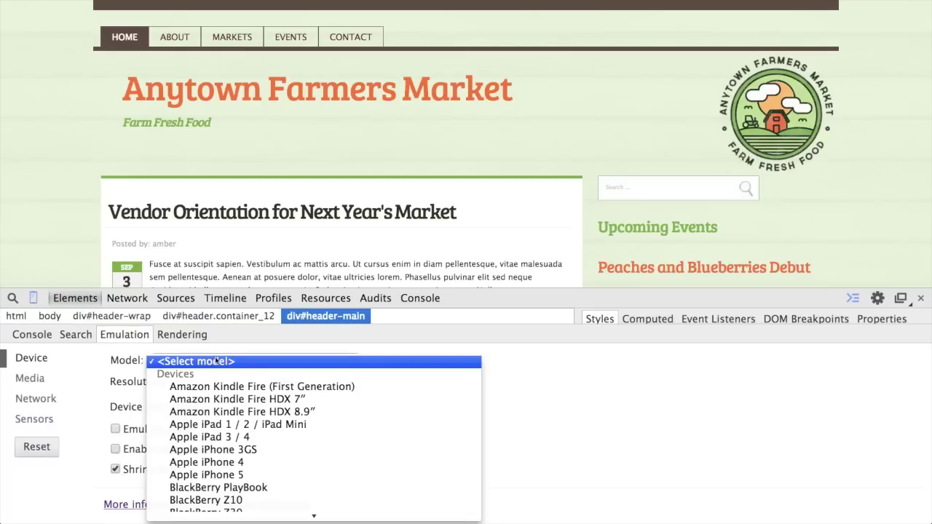
{"action": "left_click", "coordinate": [206, 475]}
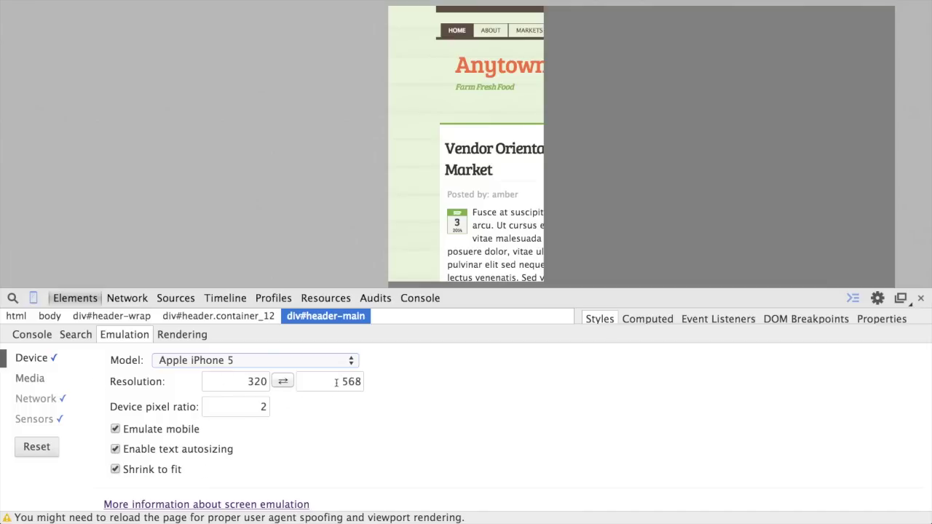
{"action": "left_click", "coordinate": [284, 382]}
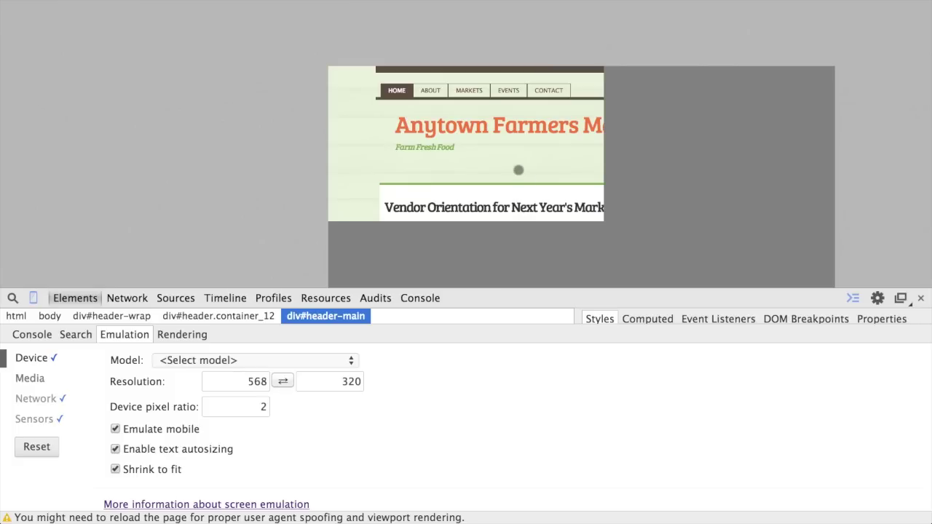
{"action": "left_click_drag", "start_coordinate": [518, 170], "coordinate": [528, 159]}
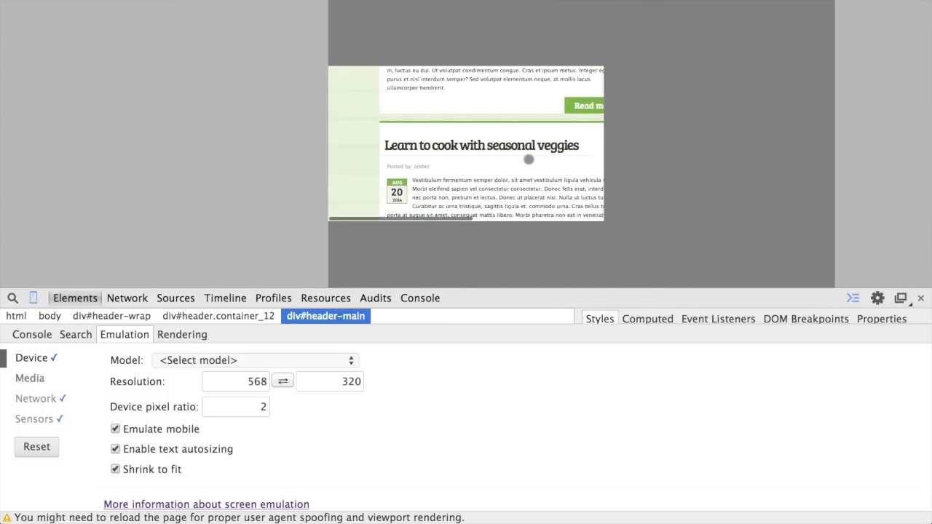
{"action": "scroll", "coordinate": [529, 159], "scroll_direction": "up", "scroll_amount": 8}
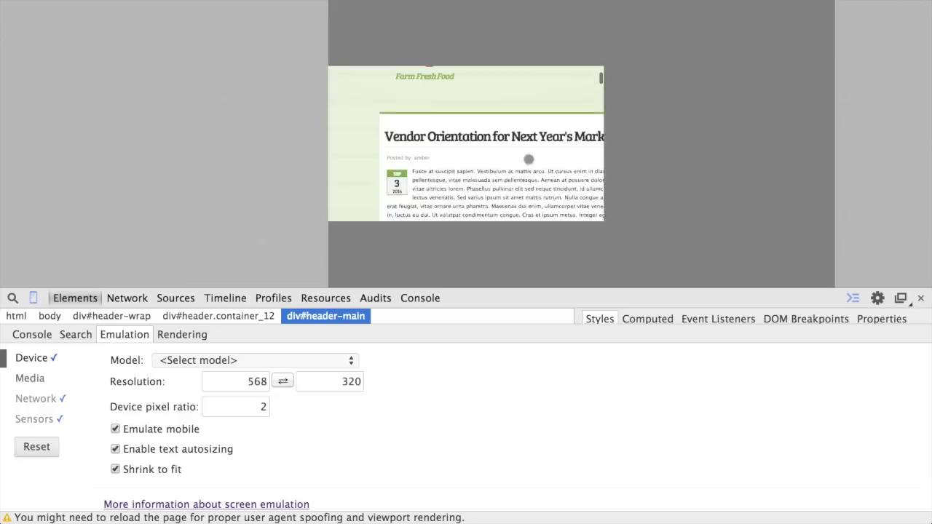
{"action": "scroll", "coordinate": [529, 160], "scroll_direction": "up", "scroll_amount": 4}
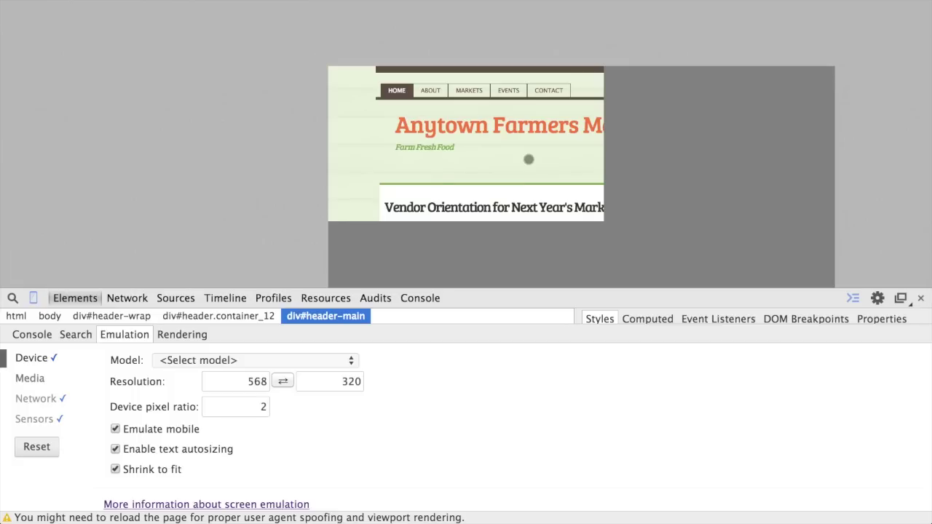
{"action": "scroll", "coordinate": [528, 160], "scroll_direction": "right", "scroll_amount": 5}
{"action": "scroll", "coordinate": [528, 160], "scroll_direction": "down", "scroll_amount": 8}
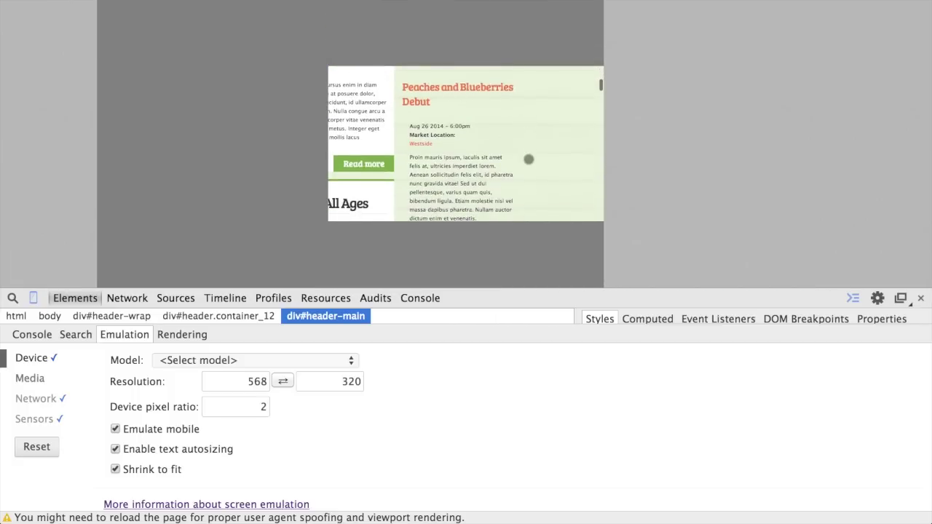
{"action": "scroll", "coordinate": [529, 160], "scroll_direction": "up", "scroll_amount": 8}
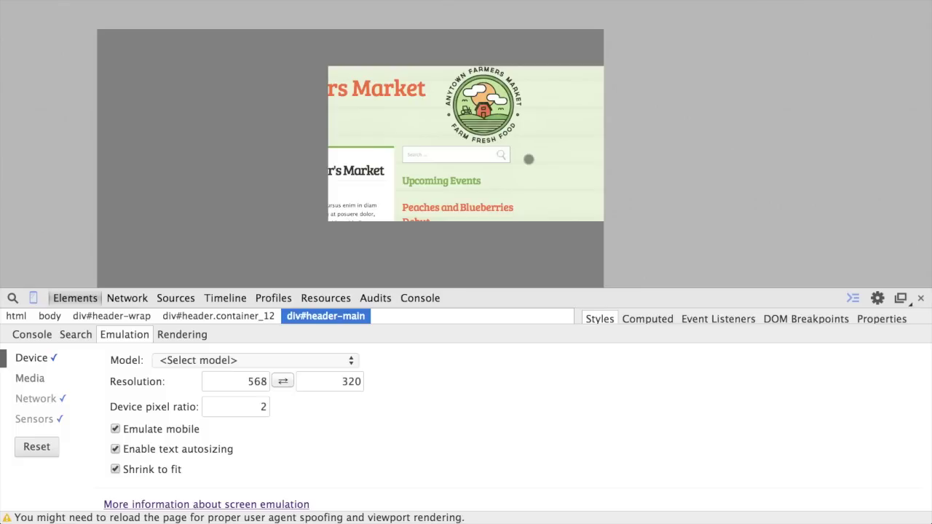
{"action": "scroll", "coordinate": [529, 159], "scroll_direction": "left", "scroll_amount": 6}
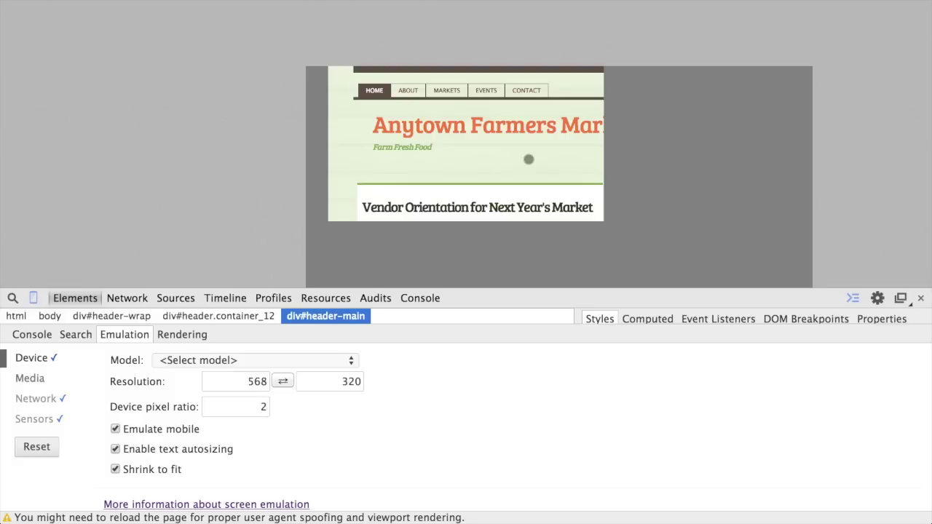
{"action": "left_click_drag", "start_coordinate": [529, 160], "coordinate": [529, 160]}
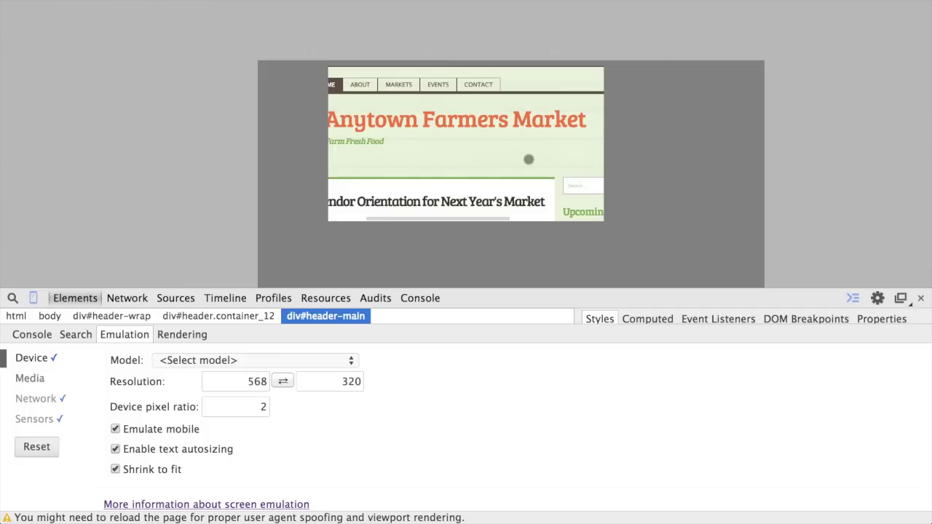
{"action": "scroll", "coordinate": [529, 159], "scroll_direction": "right", "scroll_amount": 5}
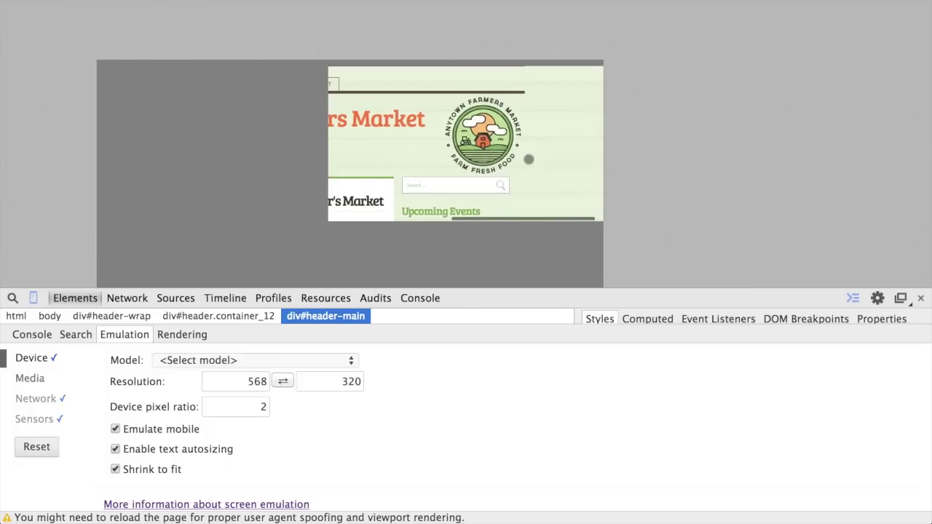
{"action": "scroll", "coordinate": [529, 159], "scroll_direction": "left", "scroll_amount": 5}
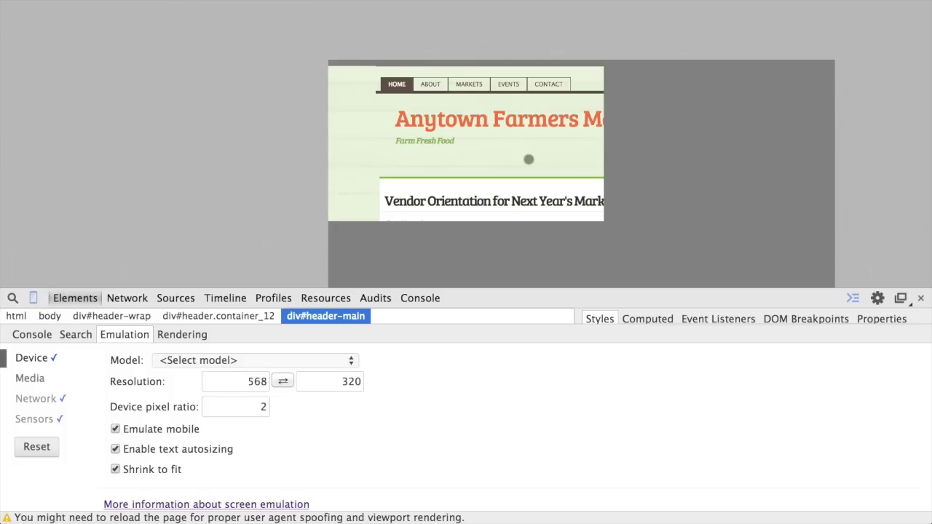
{"action": "scroll", "coordinate": [528, 159], "scroll_direction": "down", "scroll_amount": 5}
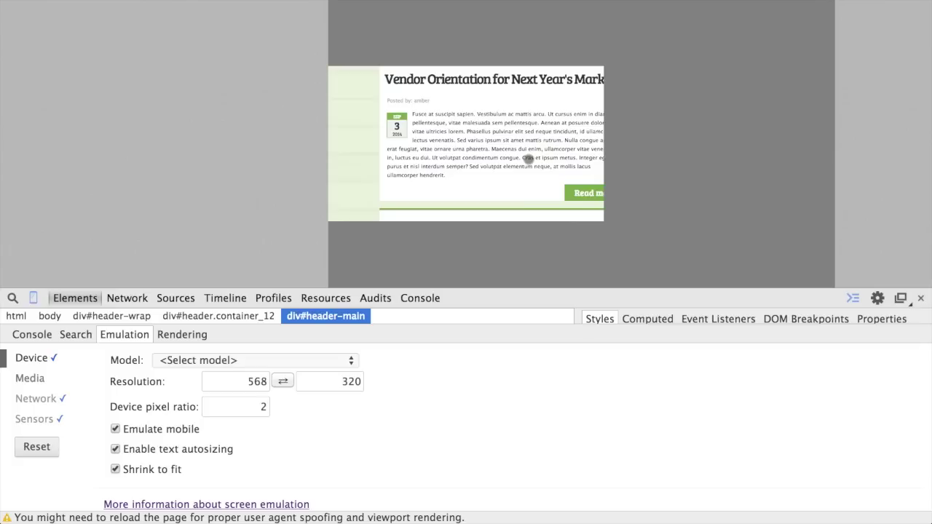
{"action": "scroll", "coordinate": [528, 160], "scroll_direction": "right", "scroll_amount": 5}
{"action": "scroll", "coordinate": [510, 153], "scroll_direction": "right", "scroll_amount": 5}
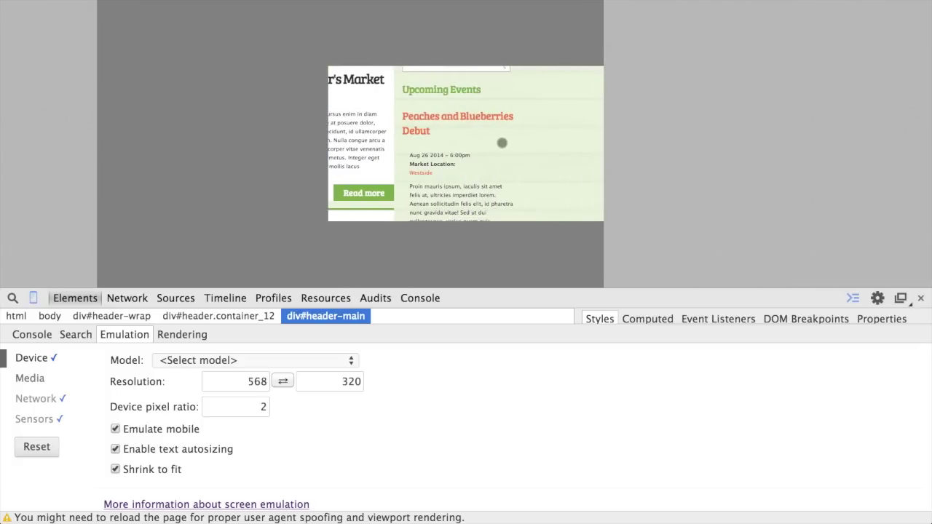
{"action": "scroll", "coordinate": [502, 143], "scroll_direction": "up", "scroll_amount": 5}
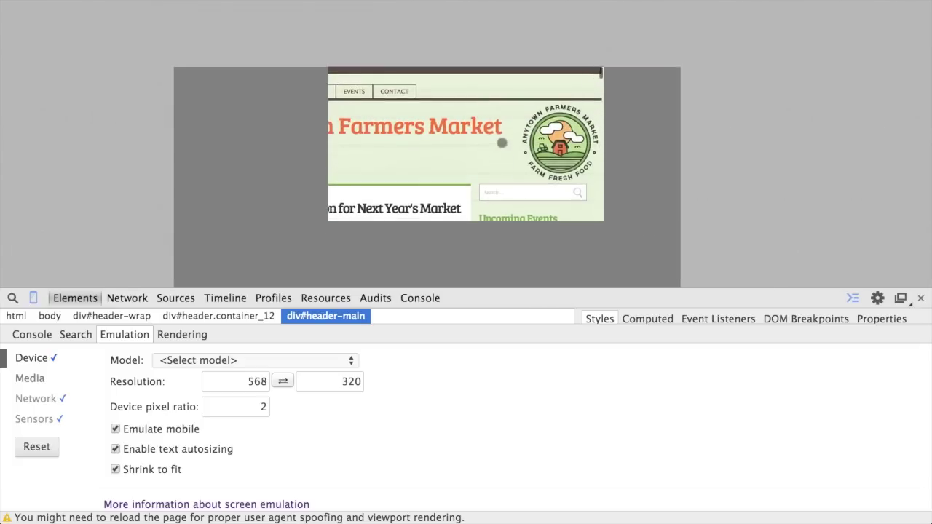
{"action": "scroll", "coordinate": [502, 143], "scroll_direction": "left", "scroll_amount": 5}
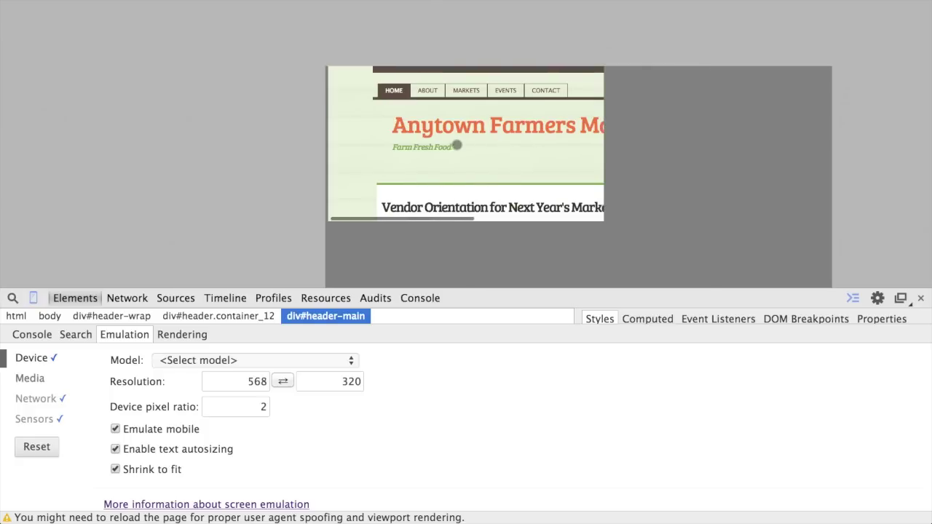
{"action": "scroll", "coordinate": [457, 146], "scroll_direction": "down", "scroll_amount": 3}
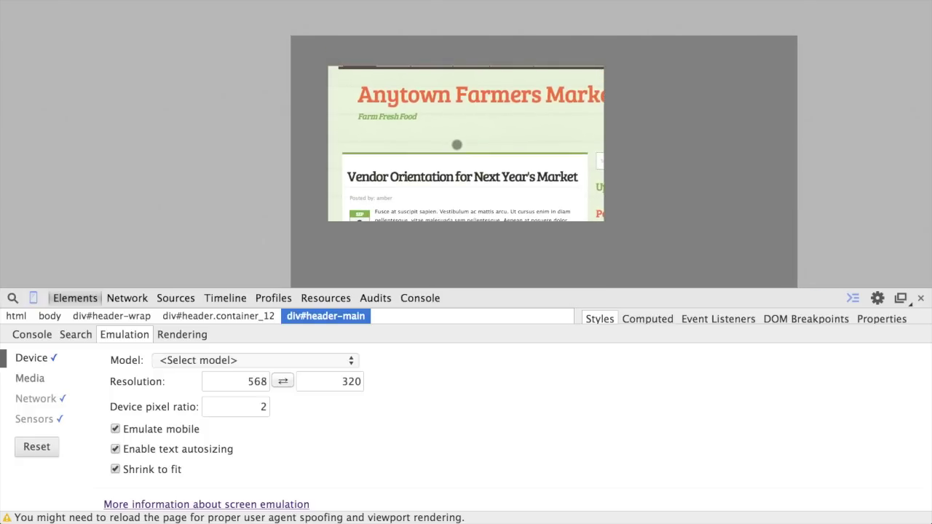
{"action": "scroll", "coordinate": [457, 145], "scroll_direction": "up", "scroll_amount": 3}
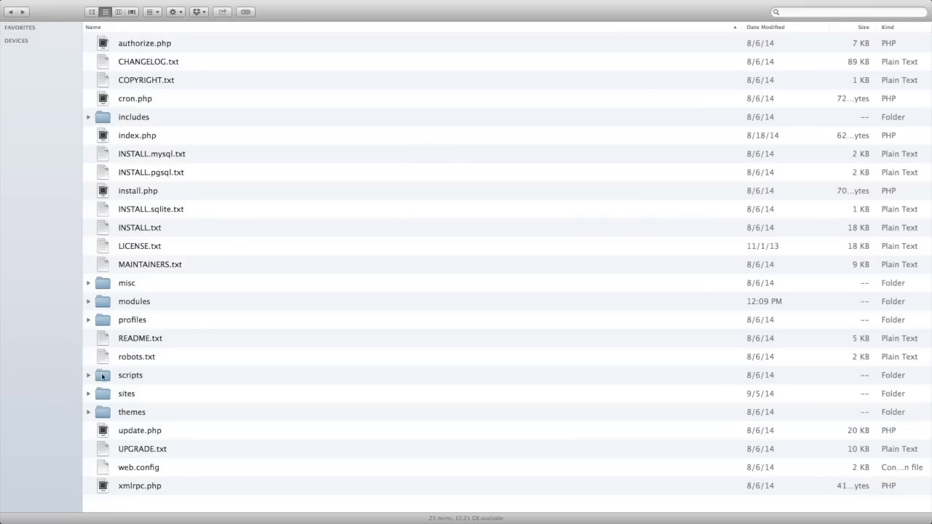
Go into sites > all > themes > responsiverobots in Finder.
{"action": "left_click", "coordinate": [102, 397]}
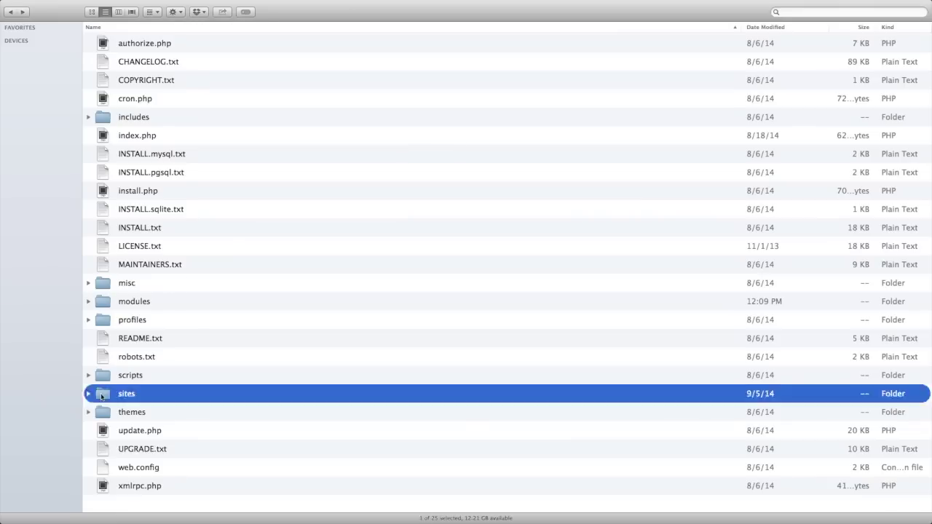
{"action": "double_click", "coordinate": [102, 397]}
{"action": "left_click", "coordinate": [107, 46]}
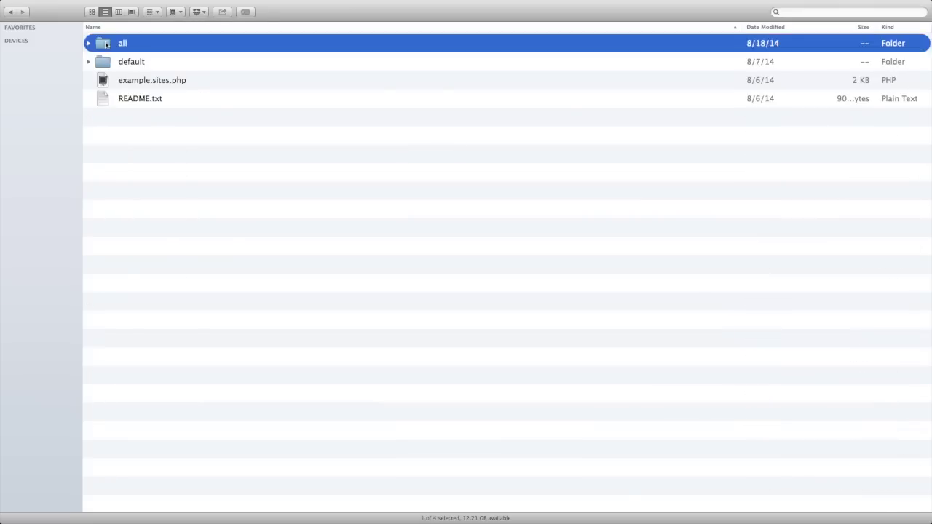
{"action": "double_click", "coordinate": [107, 45]}
{"action": "double_click", "coordinate": [107, 80]}
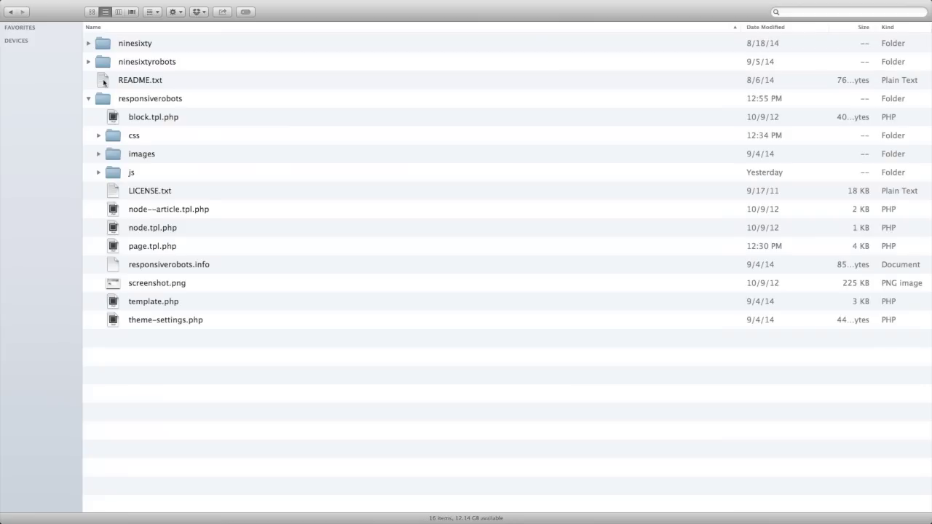
{"action": "double_click", "coordinate": [104, 100]}
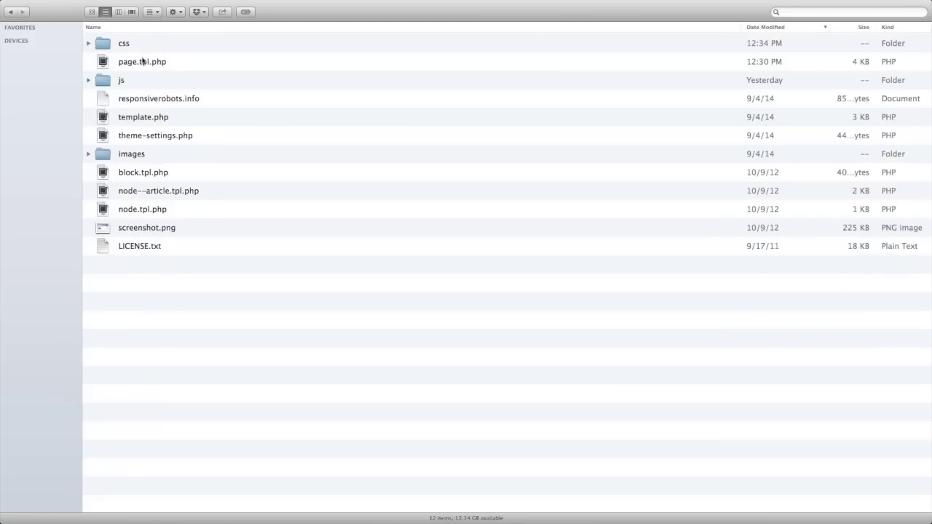
Look over page.tpl.php, node--article.tpl.php, node.tpl.php and block.tpl.php in the theme folder.
{"action": "left_click", "coordinate": [130, 65]}
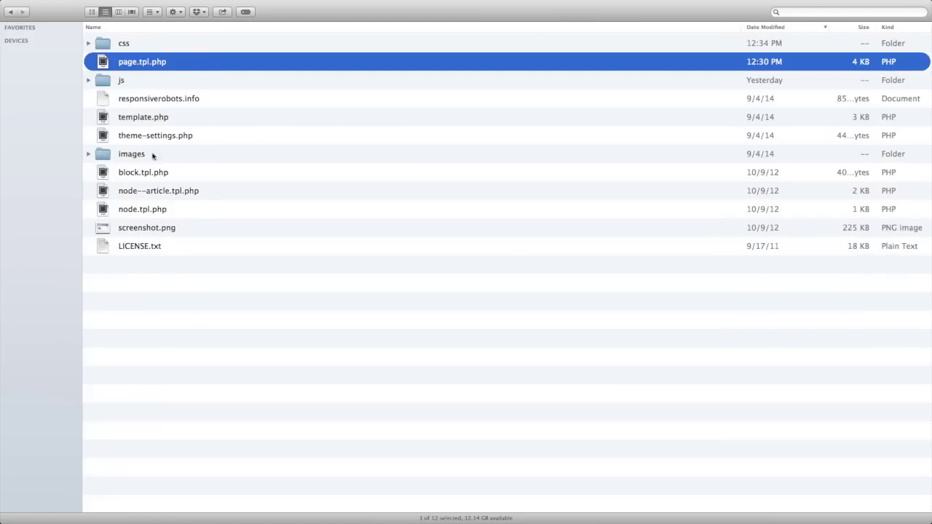
{"action": "left_click", "coordinate": [131, 191]}
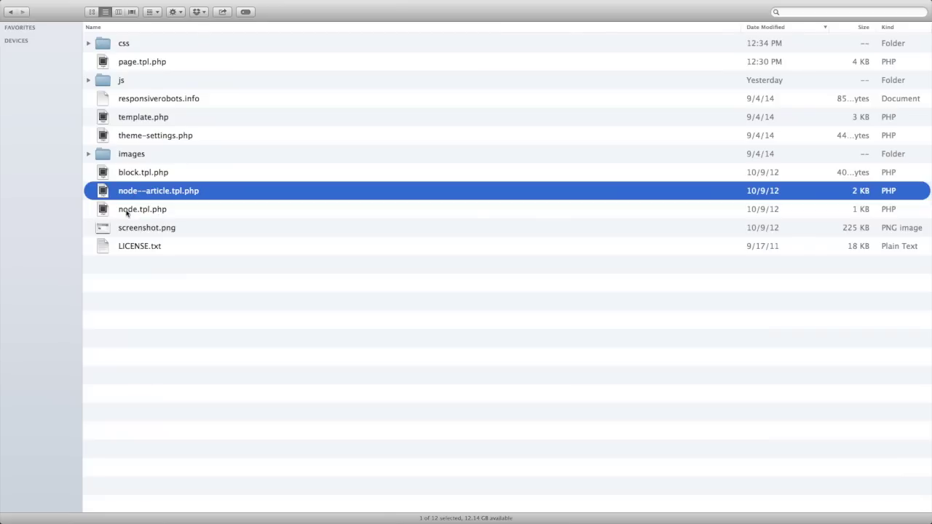
{"action": "left_click", "coordinate": [127, 212]}
{"action": "left_click", "coordinate": [118, 175]}
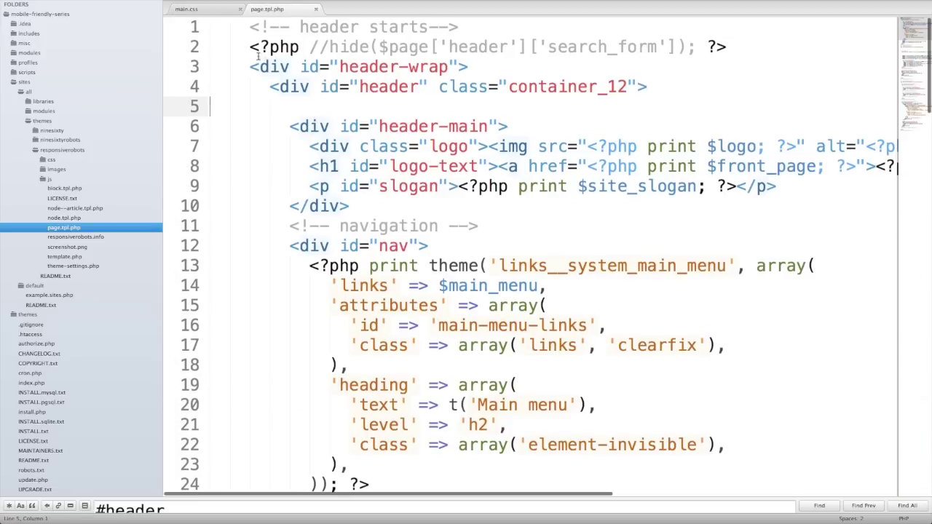
Highlight the header markup on lines 1–8 of page.tpl.php, then return to Finder.
{"action": "left_click_drag", "start_coordinate": [250, 26], "coordinate": [312, 86]}
{"action": "key", "text": "shift+Down"}
{"action": "key", "text": "shift+Down"}
{"action": "key", "text": "shift+Down"}
{"action": "key", "text": "shift+Down"}
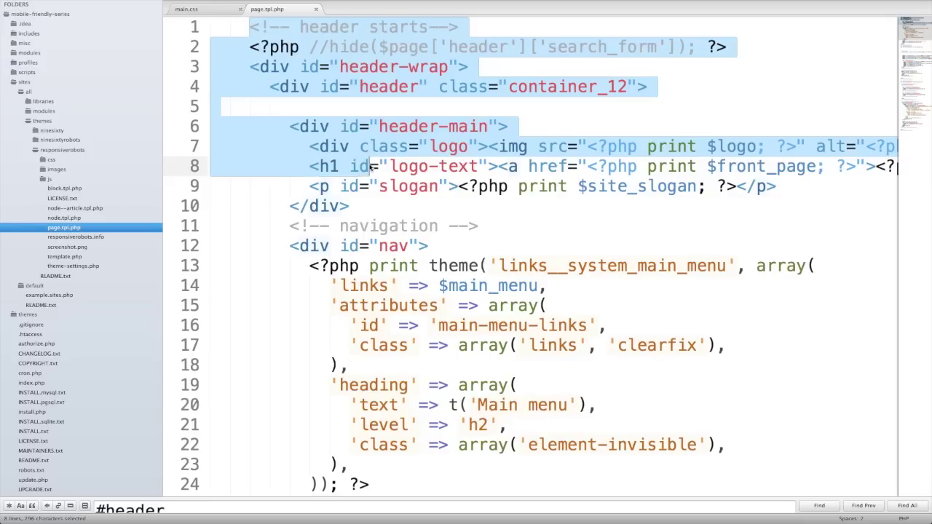
{"action": "left_click", "coordinate": [364, 69]}
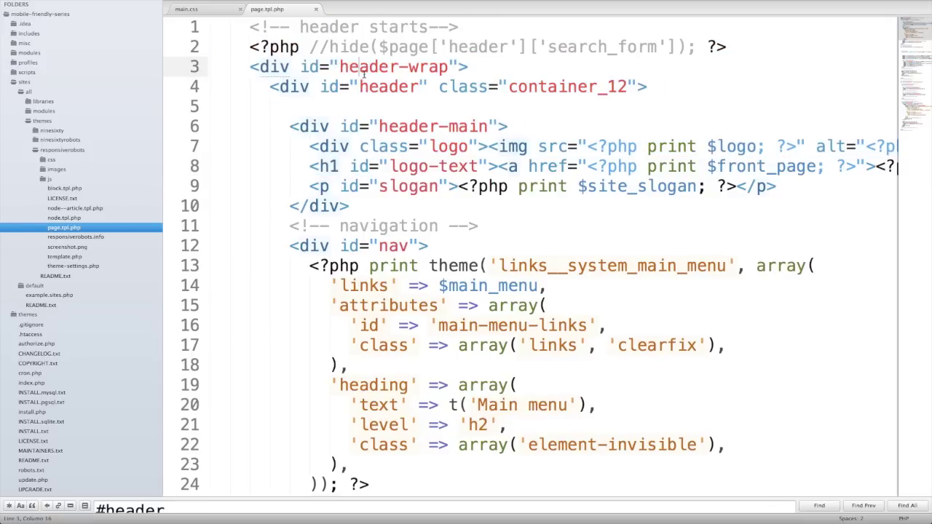
{"action": "left_click", "coordinate": [250, 27]}
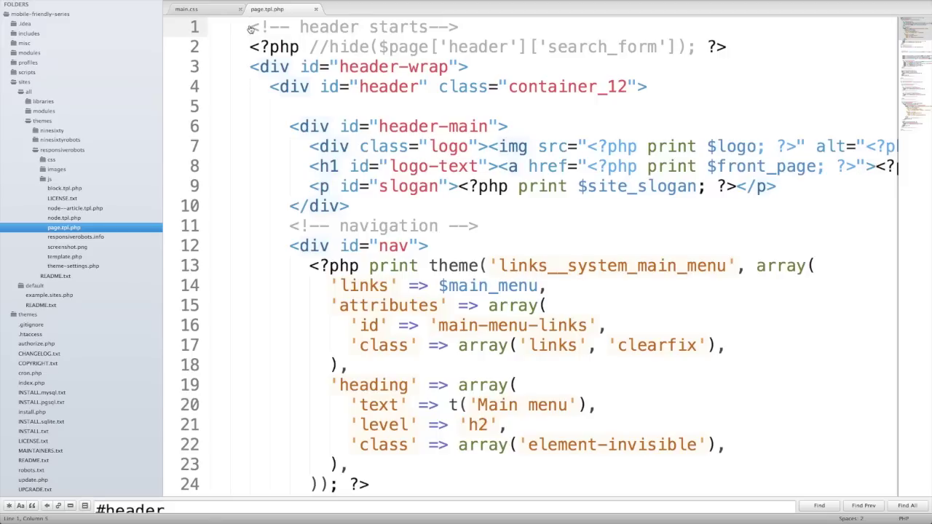
{"action": "key", "text": "super+Tab"}
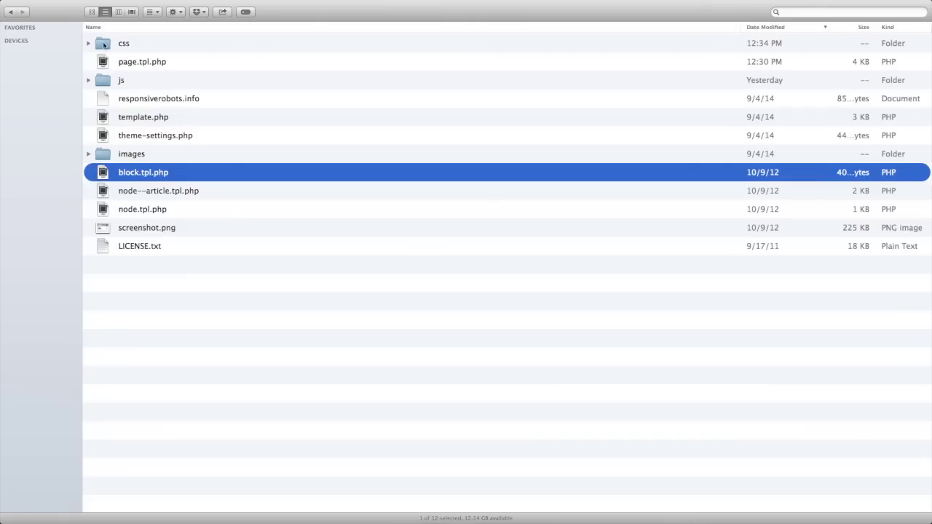
Go from the Drupal root into modules > system and copy the core html.tpl.php.
{"action": "left_click", "coordinate": [12, 14]}
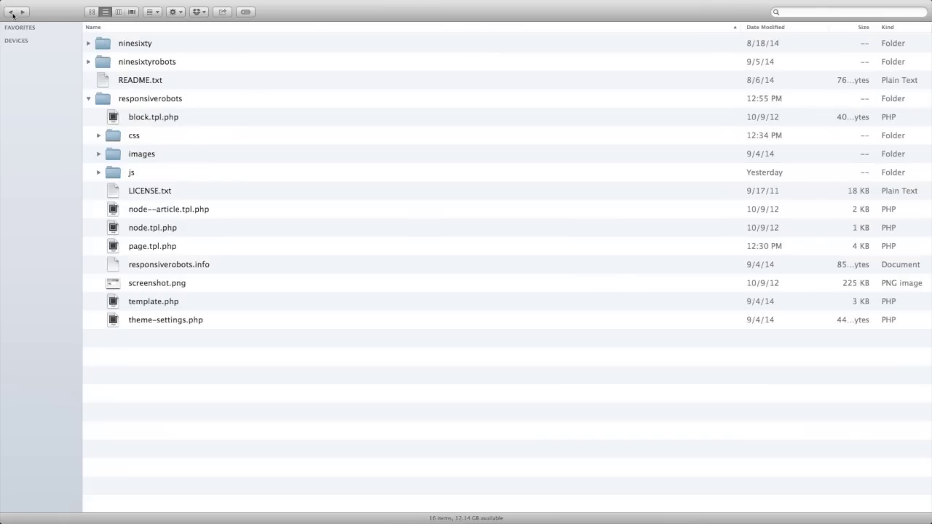
{"action": "left_click", "coordinate": [11, 12]}
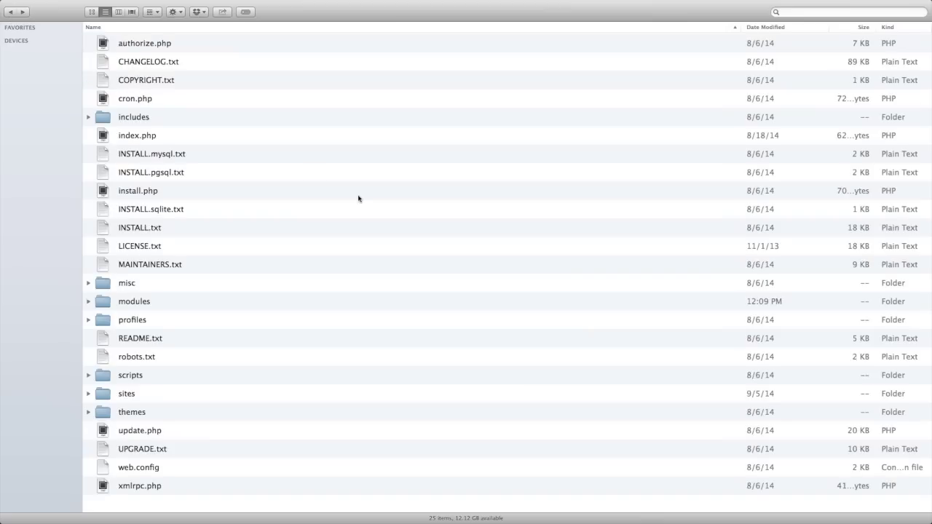
{"action": "double_click", "coordinate": [101, 306]}
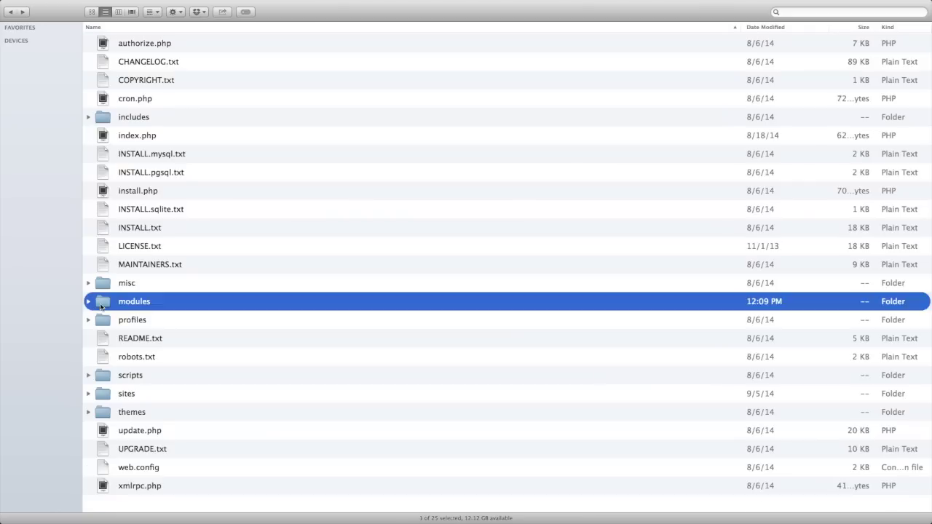
{"action": "scroll", "coordinate": [138, 168], "scroll_direction": "down", "scroll_amount": 10}
{"action": "scroll", "coordinate": [131, 253], "scroll_direction": "down", "scroll_amount": 5}
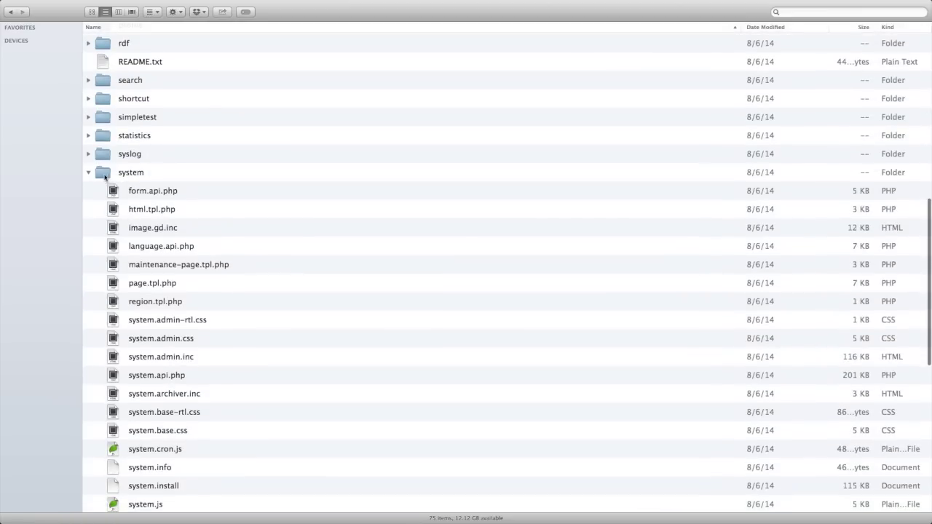
{"action": "left_click", "coordinate": [89, 190]}
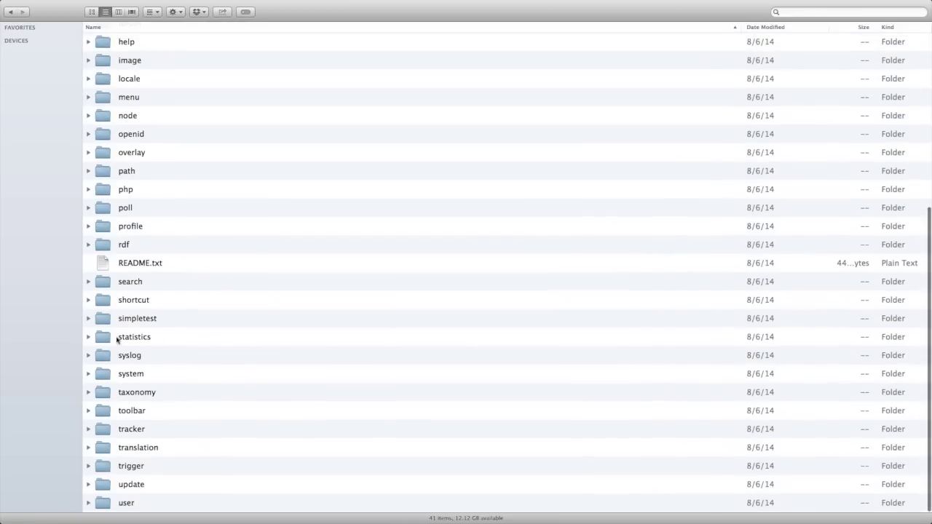
{"action": "double_click", "coordinate": [101, 375]}
{"action": "left_click", "coordinate": [137, 61]}
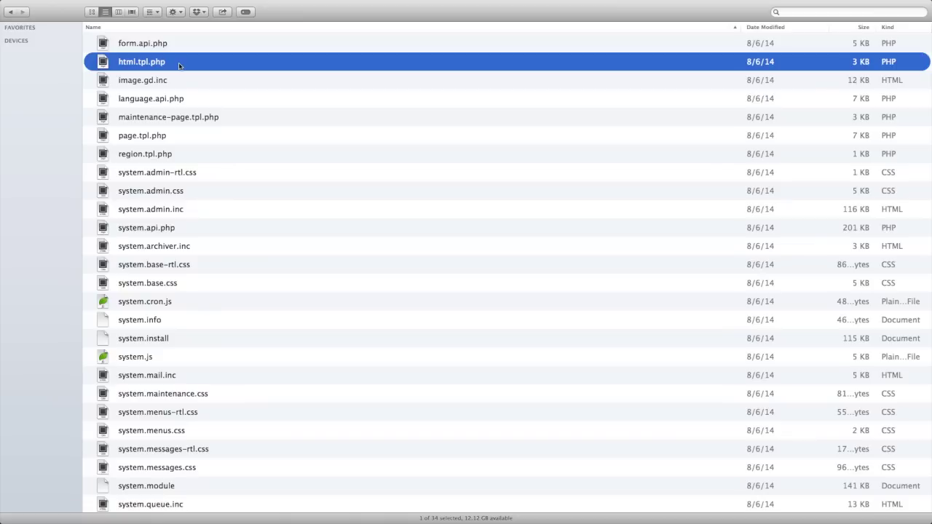
Paste html.tpl.php into sites/all/themes/responsiverobots.
{"action": "left_click", "coordinate": [11, 12]}
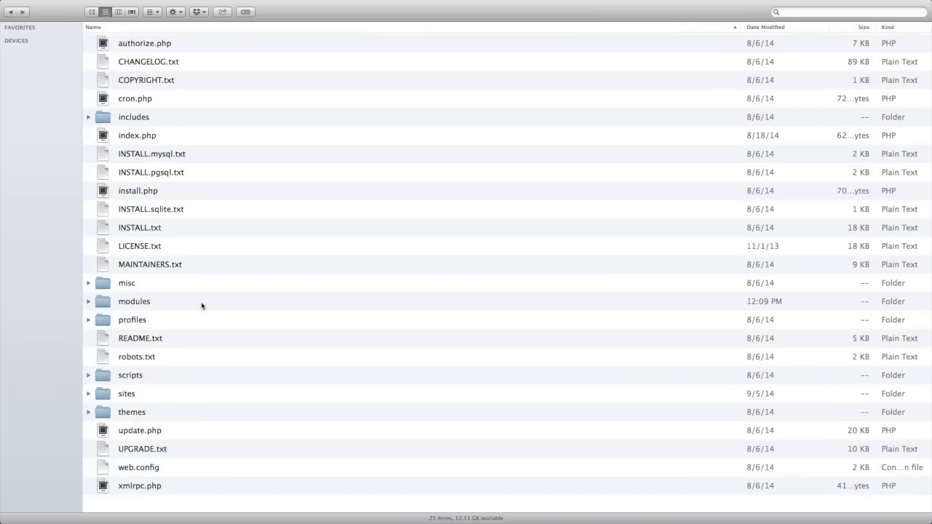
{"action": "double_click", "coordinate": [108, 393]}
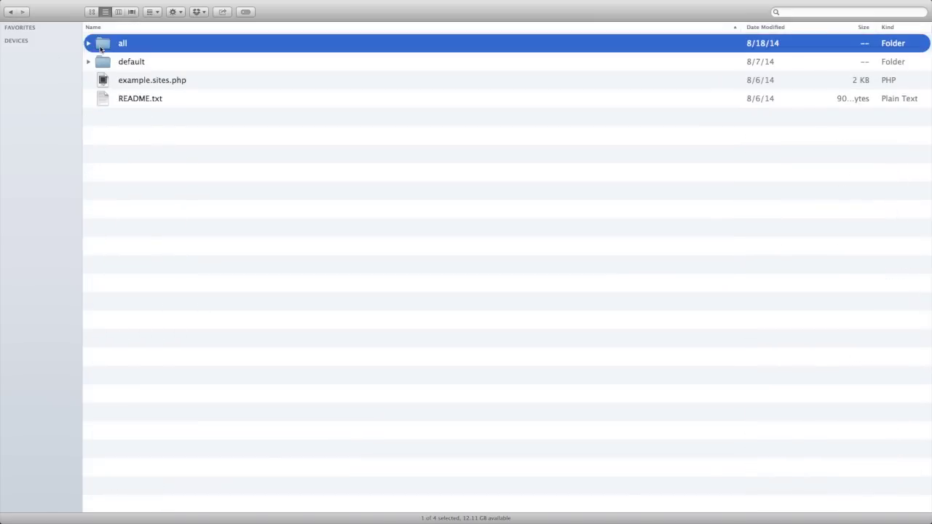
{"action": "double_click", "coordinate": [102, 43]}
{"action": "double_click", "coordinate": [102, 81]}
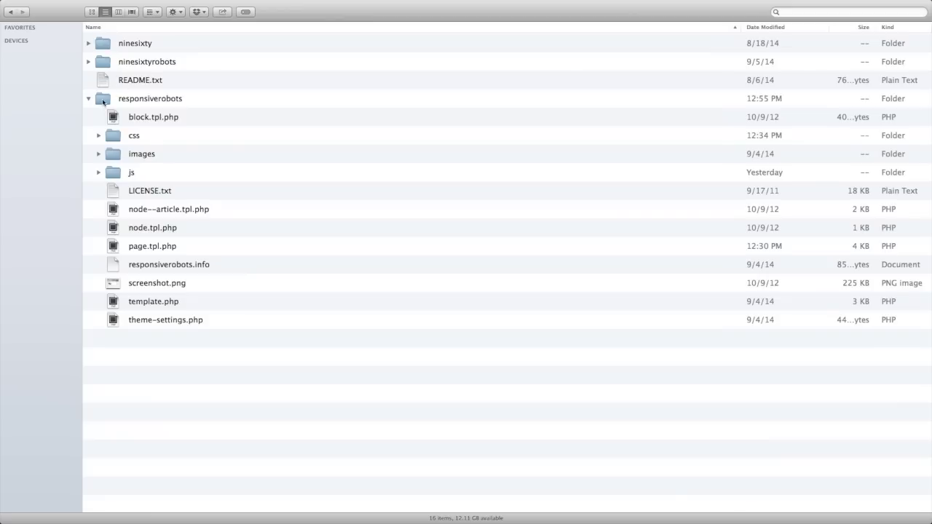
{"action": "left_click", "coordinate": [103, 101]}
{"action": "right_click", "coordinate": [103, 102]}
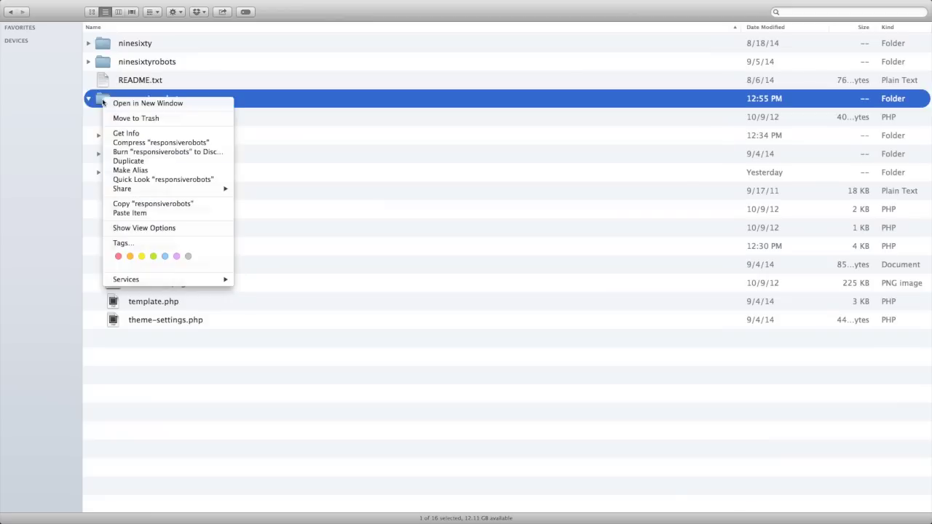
{"action": "left_click", "coordinate": [116, 213]}
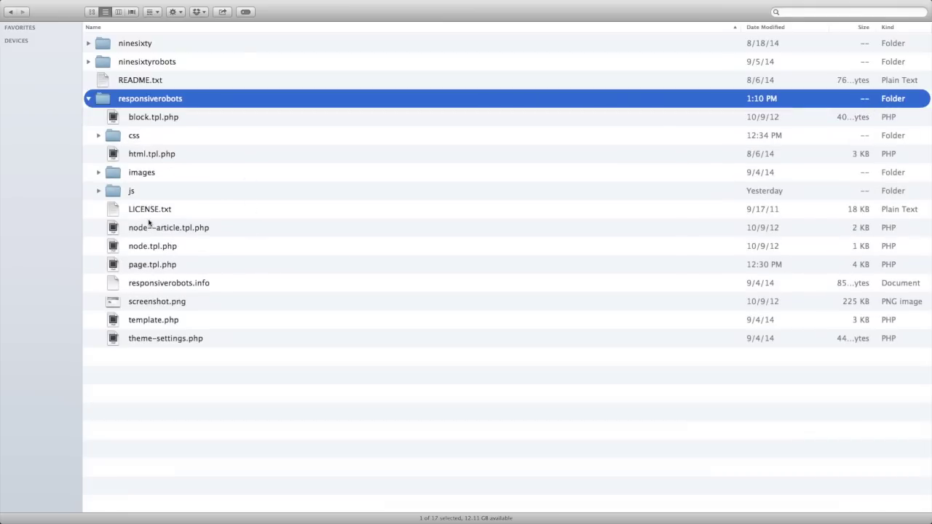
{"action": "left_click", "coordinate": [143, 156]}
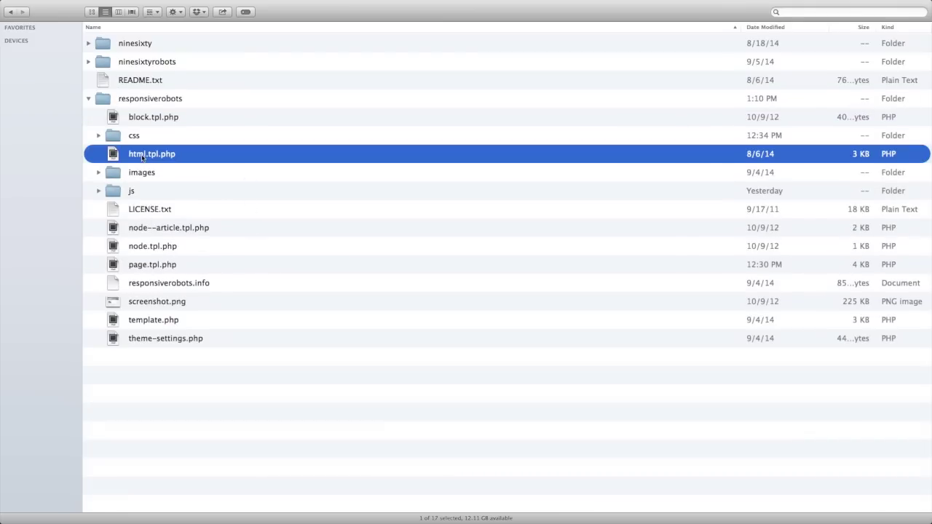
Bring up the theme's html.tpl.php in Sublime Text and look over its opening lines.
{"action": "key", "text": "super+Tab"}
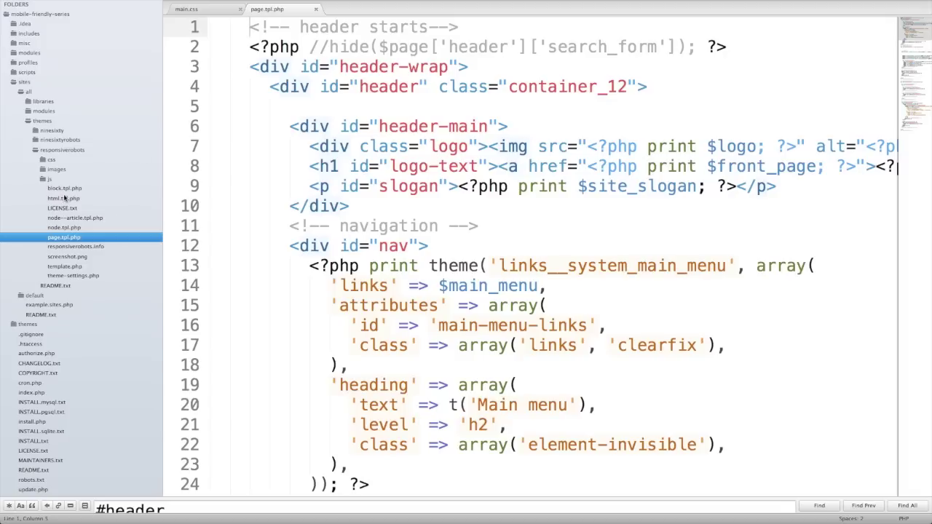
{"action": "left_click", "coordinate": [63, 198]}
{"action": "scroll", "coordinate": [466, 262], "scroll_direction": "down", "scroll_amount": 10}
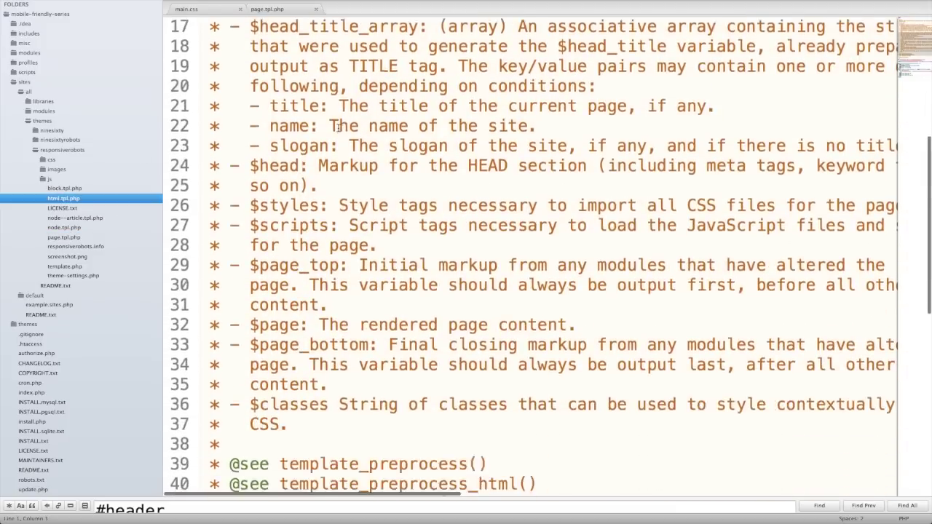
{"action": "left_click", "coordinate": [227, 115]}
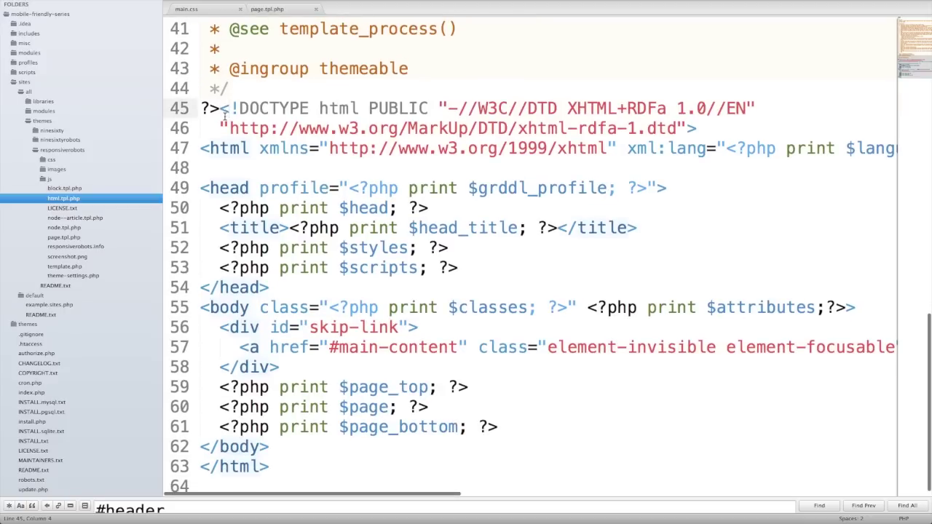
{"action": "left_click", "coordinate": [227, 154]}
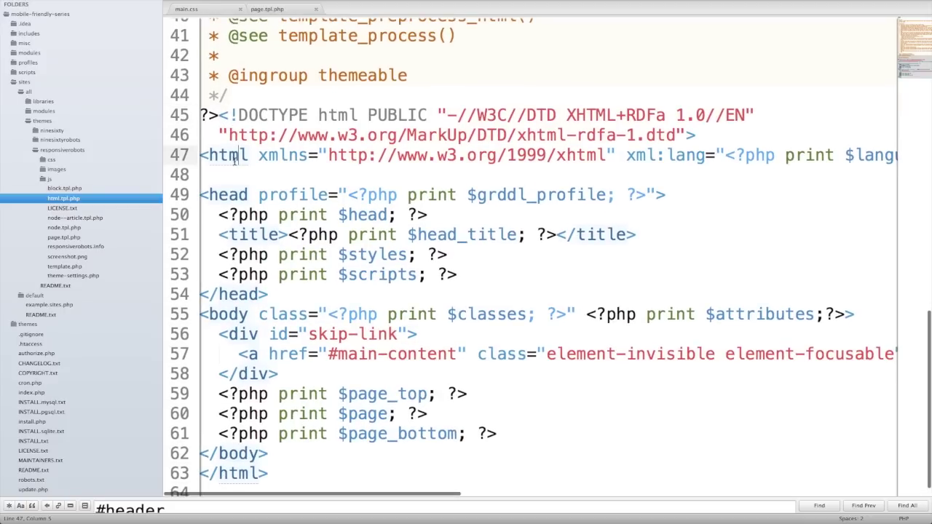
{"action": "scroll", "coordinate": [233, 161], "scroll_direction": "down", "scroll_amount": 1}
Insert <meta name="viewport" content="initial-scale=1.0, width=device-width" /> after the title tag.
{"action": "left_click", "coordinate": [638, 228]}
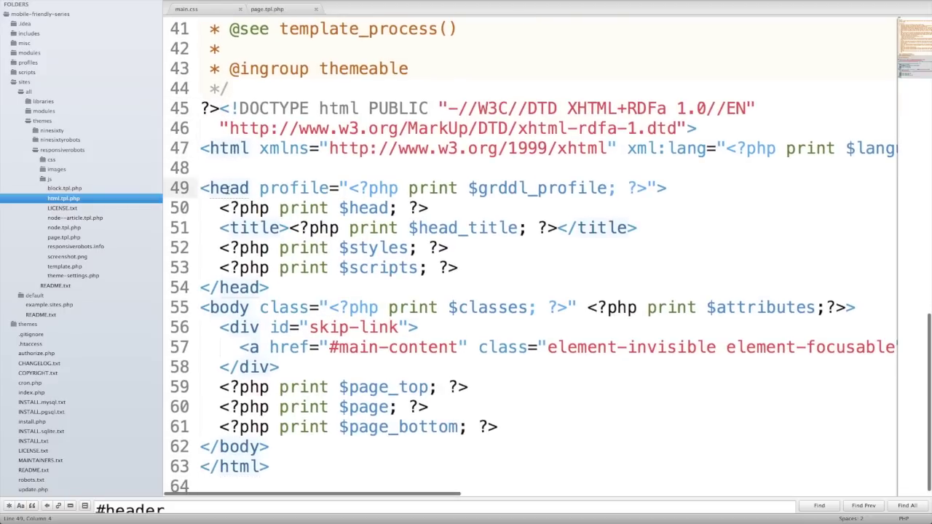
{"action": "key", "text": "Return"}
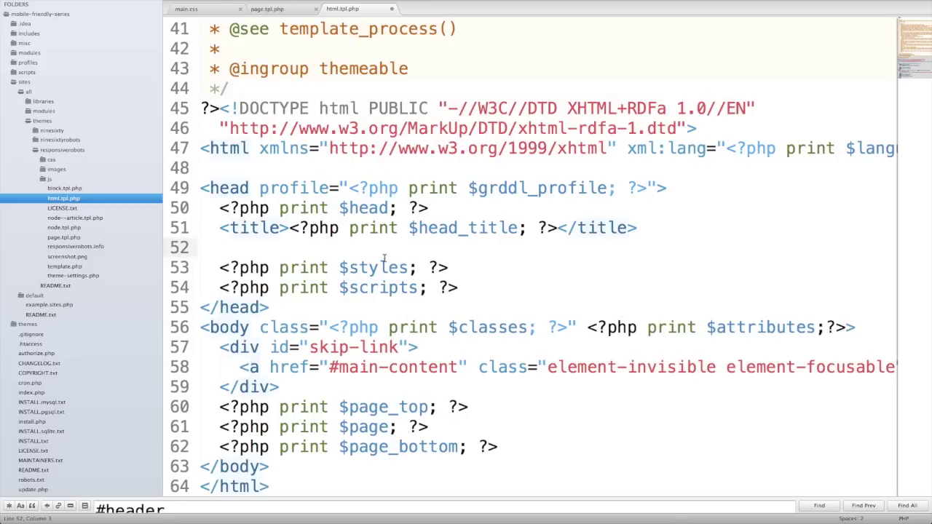
{"action": "type", "text": "<meta name=\"viewport\" content=\"initial-scale=1.0, width=device-width\" />"}
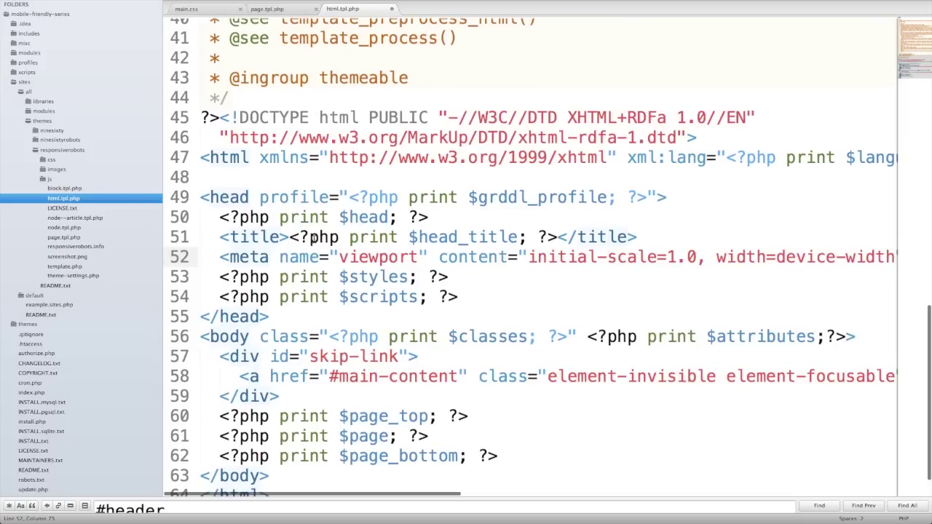
{"action": "left_click", "coordinate": [253, 256]}
{"action": "double_click", "coordinate": [368, 257]}
{"action": "scroll", "coordinate": [460, 256], "scroll_direction": "right", "scroll_amount": 4}
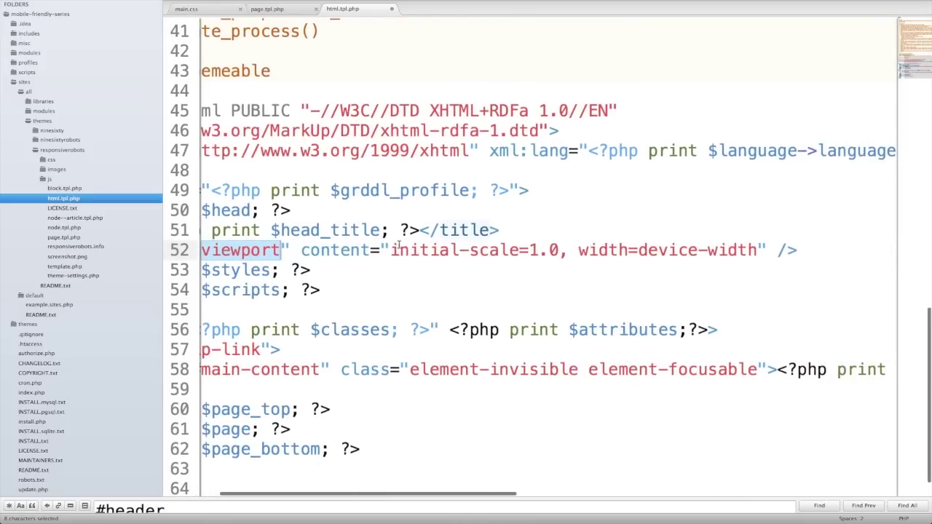
{"action": "left_click", "coordinate": [391, 250]}
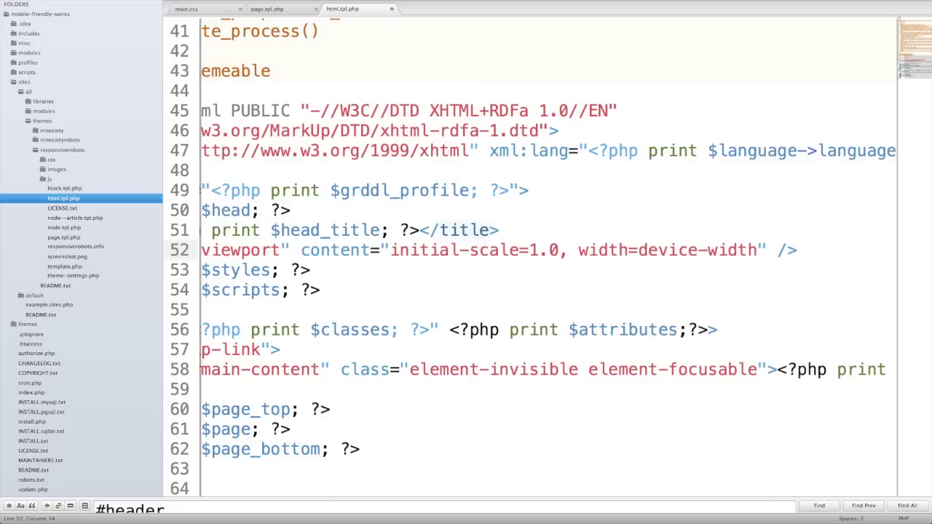
Check the device-width part of the content value and save html.tpl.php.
{"action": "left_click", "coordinate": [708, 249]}
{"action": "left_click", "coordinate": [636, 250]}
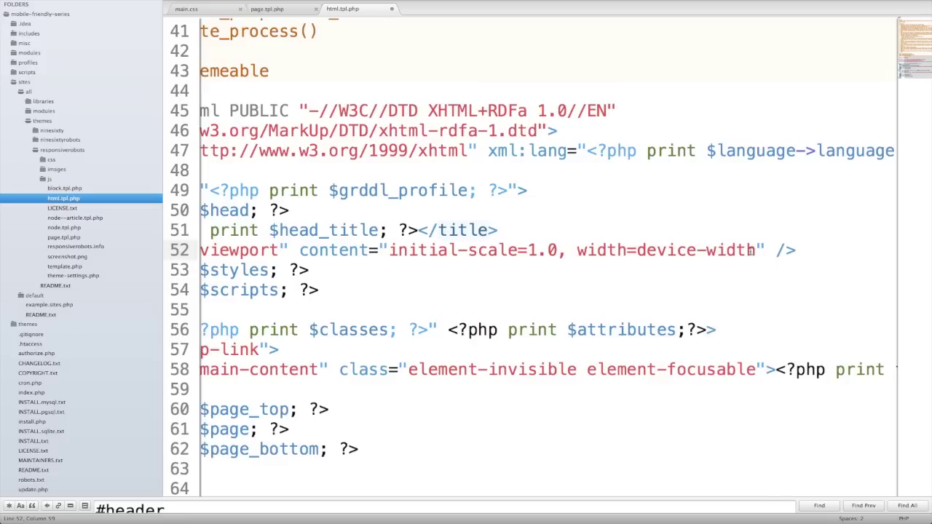
{"action": "left_click_drag", "start_coordinate": [758, 250], "coordinate": [638, 251]}
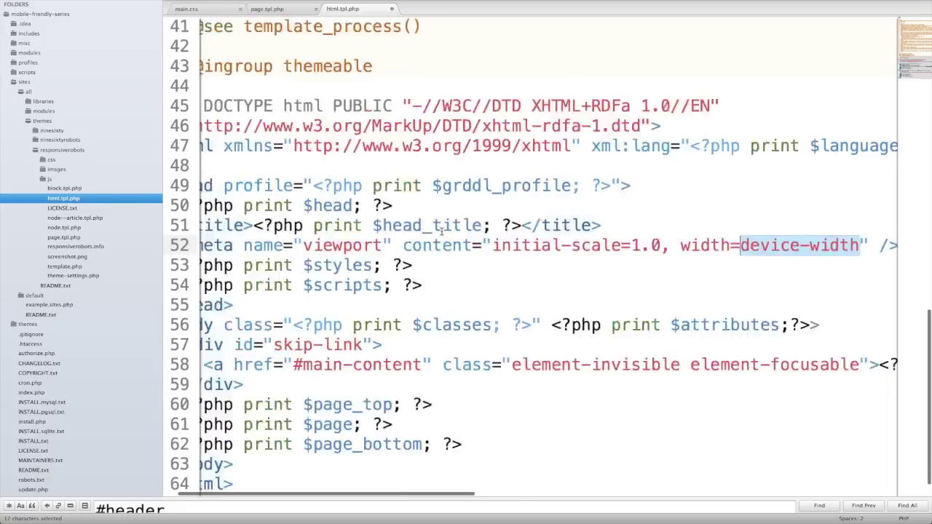
{"action": "scroll", "coordinate": [560, 241], "scroll_direction": "left", "scroll_amount": 5}
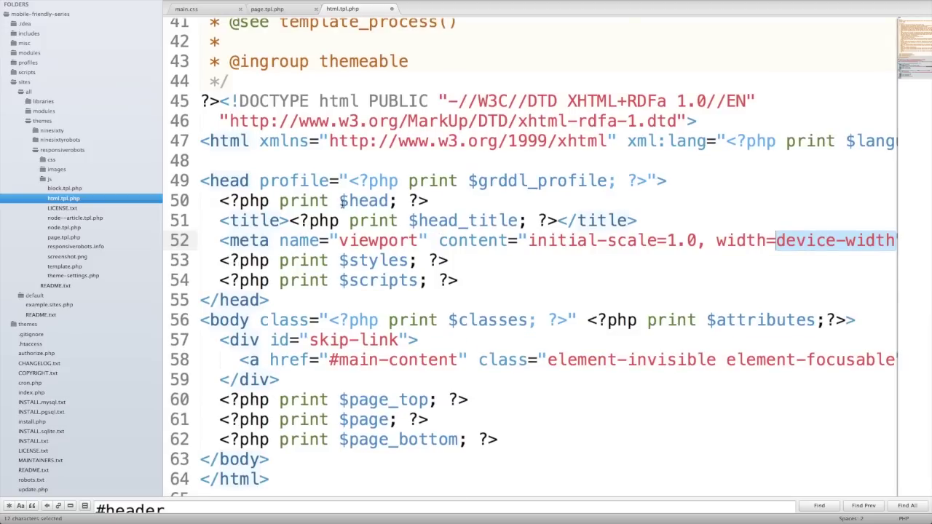
{"action": "key", "text": "super+s"}
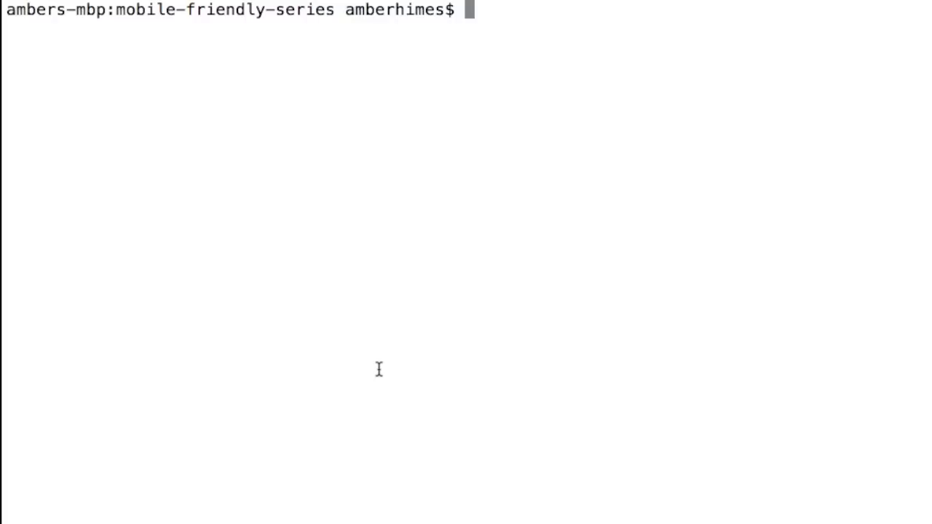
{"action": "type", "text": "drush cc "}
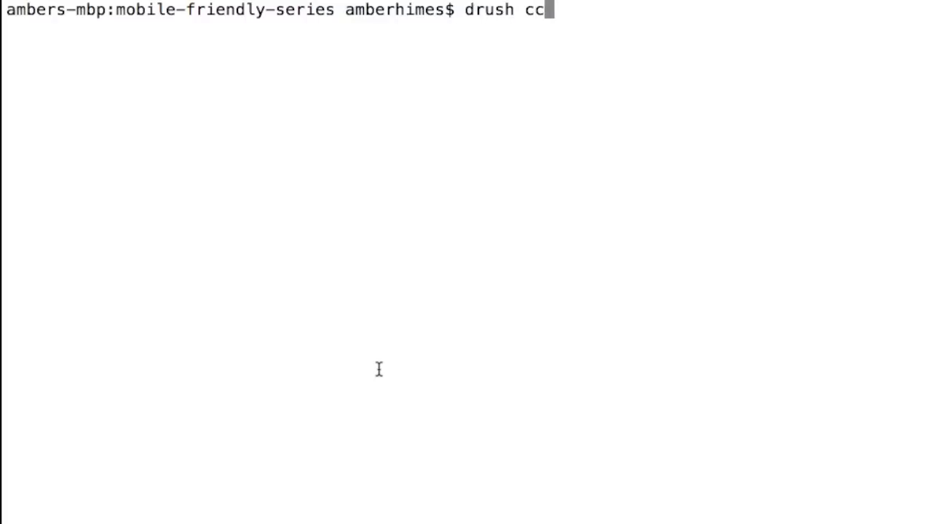
{"action": "type", "text": "a"}
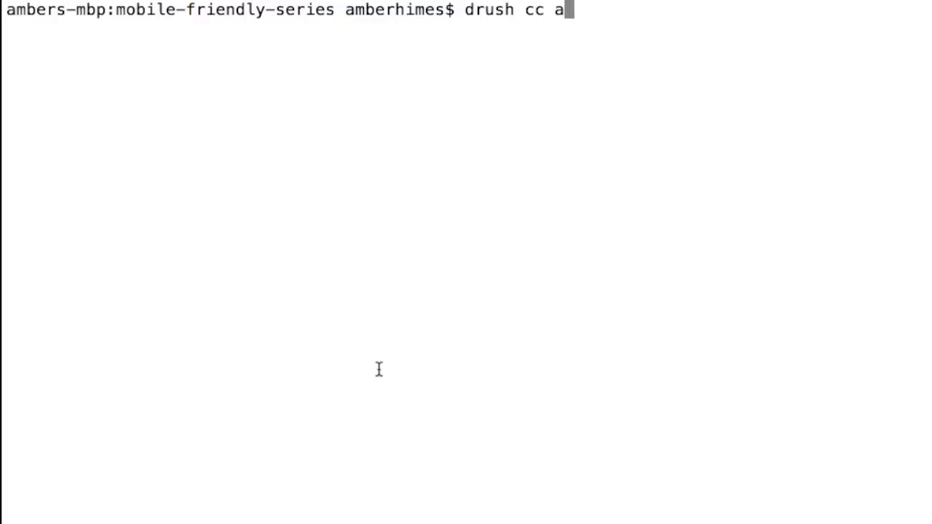
{"action": "type", "text": "ll"}
Run drush cc all to clear every Drupal cache.
{"action": "key", "text": "Return"}
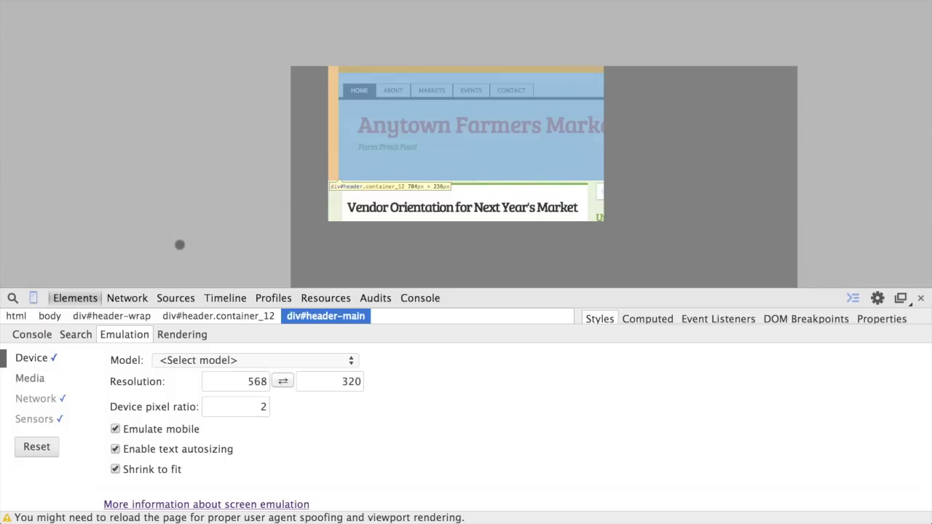
Reload the farmers market homepage under phone emulation and check the 568 screen width.
{"action": "key", "text": "super+r"}
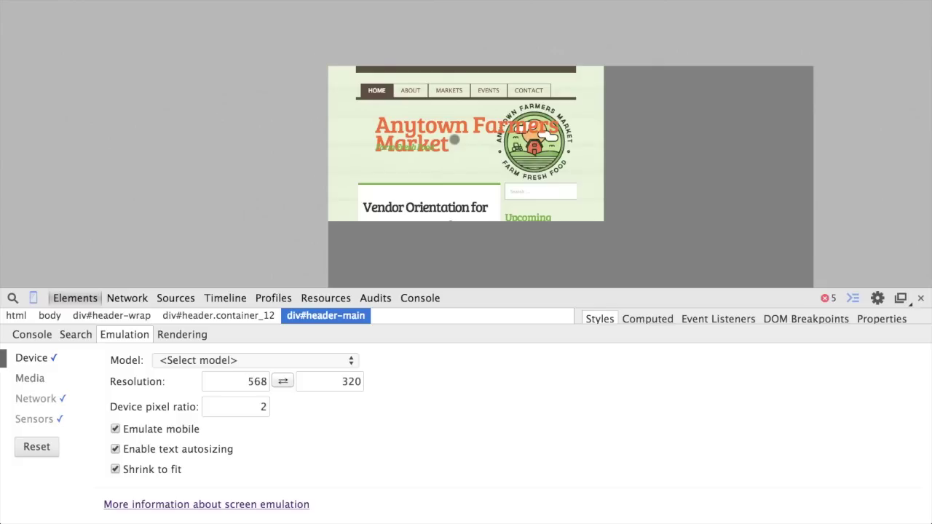
{"action": "double_click", "coordinate": [255, 380]}
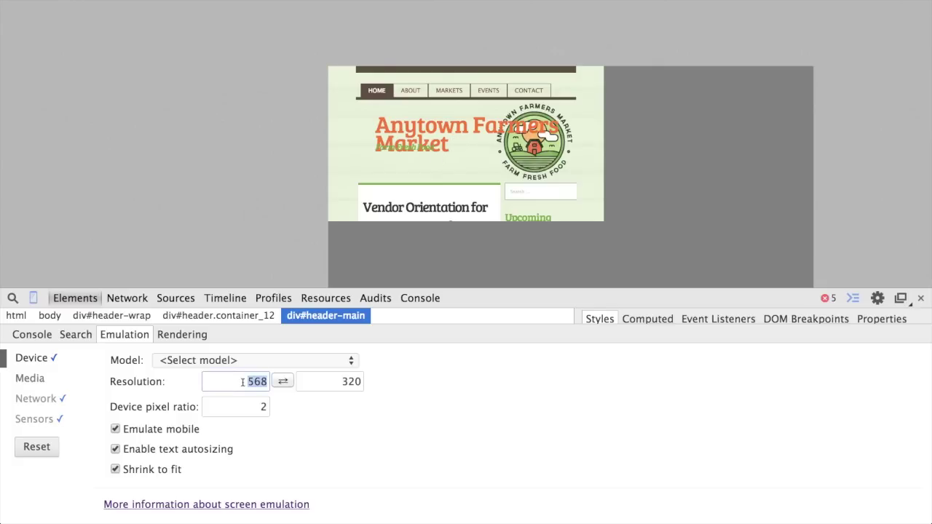
{"action": "scroll", "coordinate": [437, 162], "scroll_direction": "down", "scroll_amount": 3}
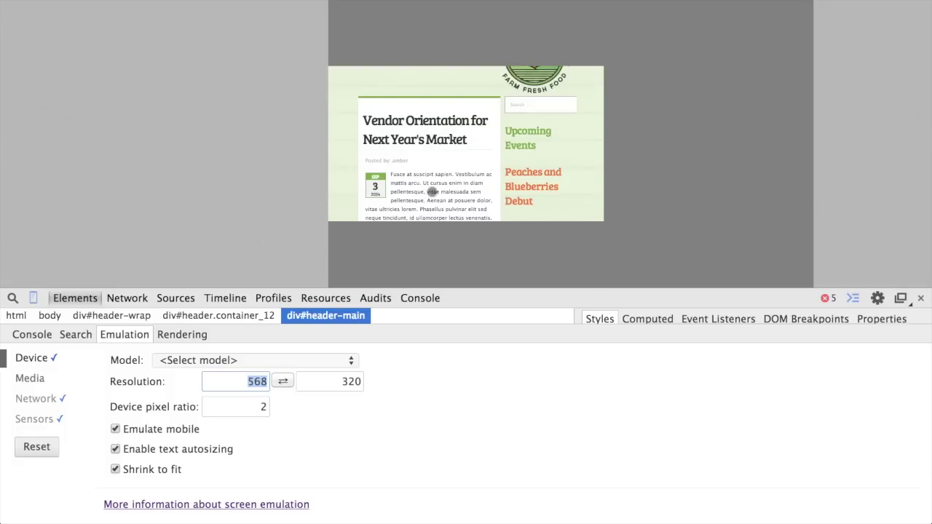
{"action": "scroll", "coordinate": [466, 194], "scroll_direction": "down", "scroll_amount": 5}
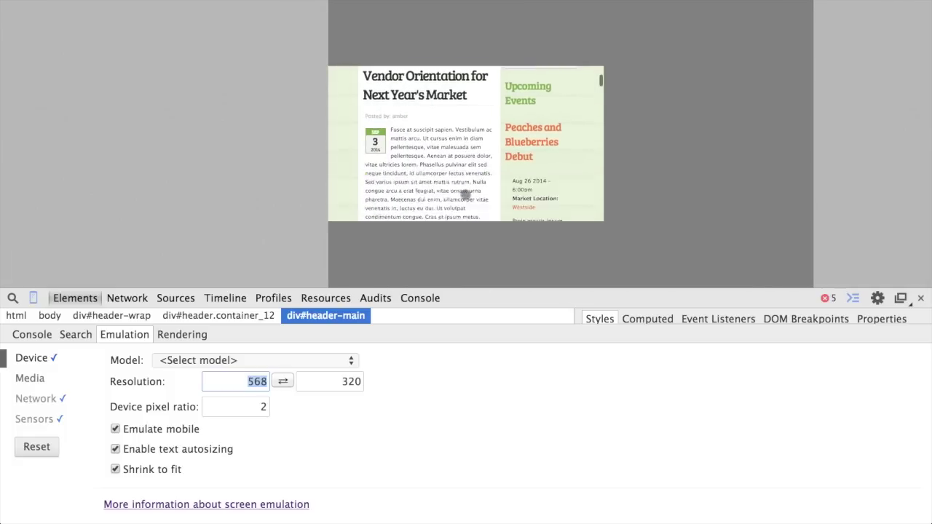
{"action": "scroll", "coordinate": [466, 195], "scroll_direction": "down", "scroll_amount": 5}
{"action": "scroll", "coordinate": [467, 196], "scroll_direction": "down", "scroll_amount": 5}
{"action": "scroll", "coordinate": [466, 195], "scroll_direction": "down", "scroll_amount": 5}
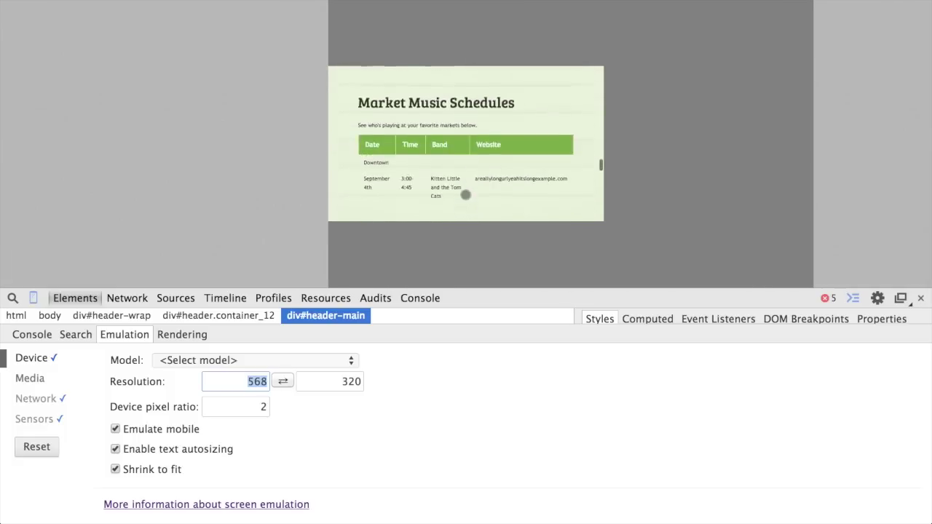
{"action": "scroll", "coordinate": [466, 196], "scroll_direction": "down", "scroll_amount": 5}
{"action": "scroll", "coordinate": [466, 195], "scroll_direction": "down", "scroll_amount": 5}
{"action": "scroll", "coordinate": [466, 195], "scroll_direction": "down", "scroll_amount": 3}
{"action": "scroll", "coordinate": [466, 195], "scroll_direction": "down", "scroll_amount": 3}
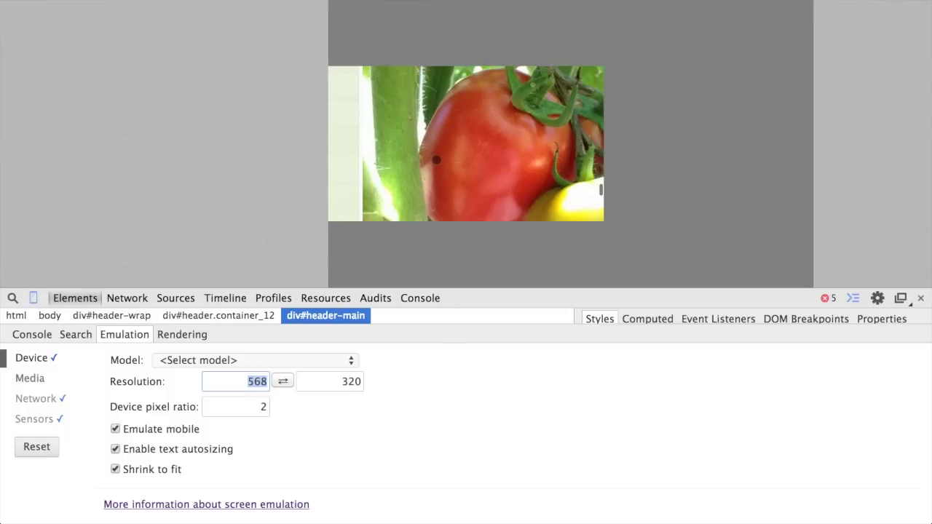
{"action": "scroll", "coordinate": [437, 161], "scroll_direction": "up", "scroll_amount": 3}
{"action": "scroll", "coordinate": [437, 161], "scroll_direction": "down", "scroll_amount": 3}
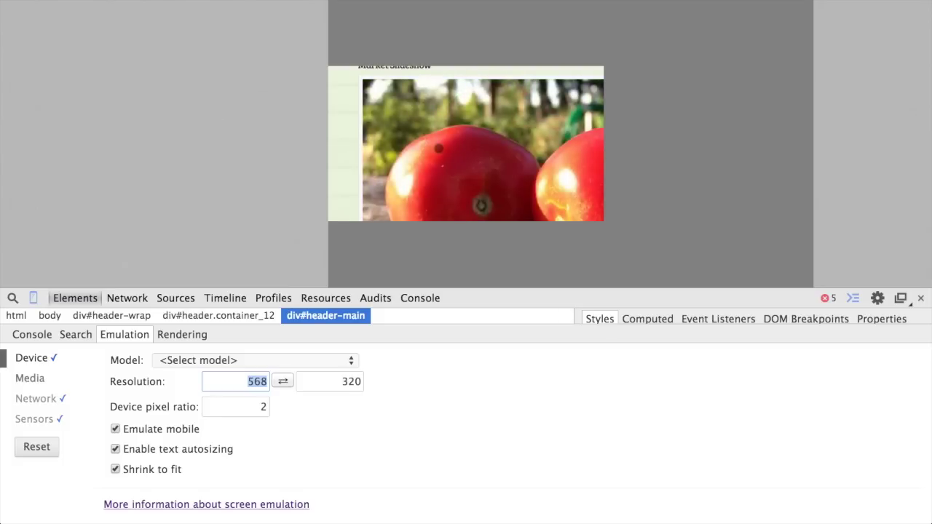
{"action": "scroll", "coordinate": [466, 146], "scroll_direction": "up", "scroll_amount": 1}
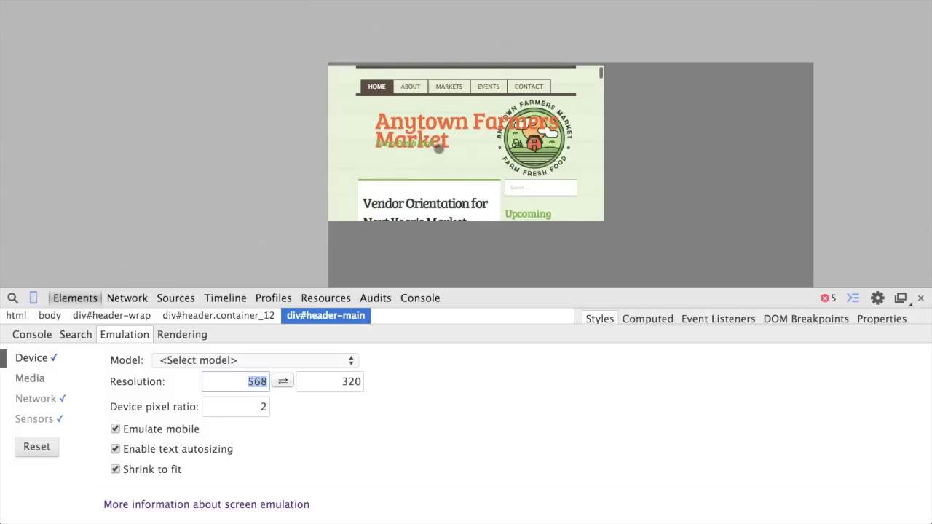
{"action": "scroll", "coordinate": [438, 149], "scroll_direction": "up", "scroll_amount": 2}
{"action": "scroll", "coordinate": [540, 146], "scroll_direction": "down", "scroll_amount": 2}
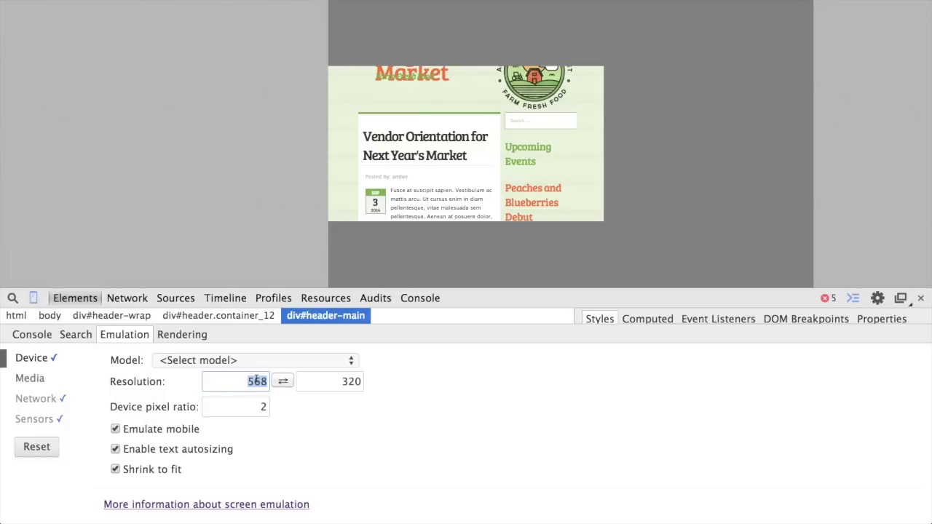
{"action": "scroll", "coordinate": [466, 145], "scroll_direction": "down", "scroll_amount": 3}
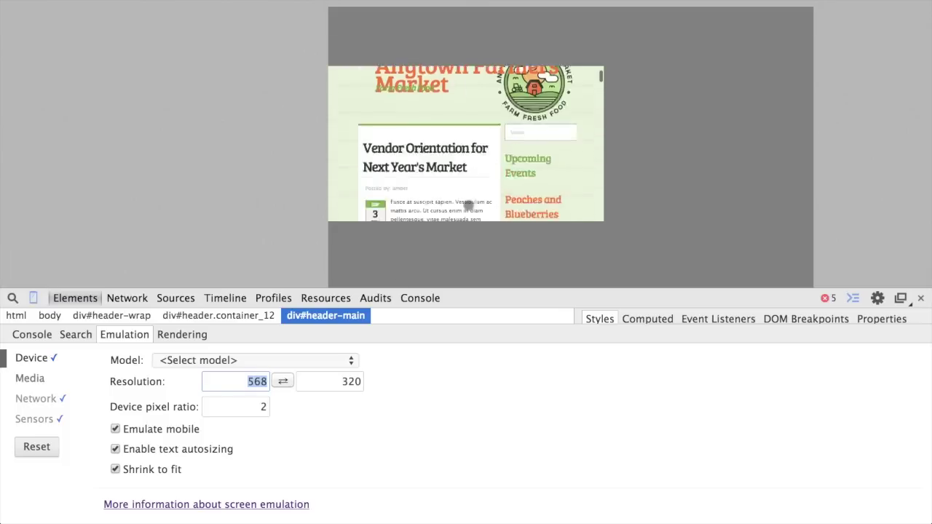
{"action": "scroll", "coordinate": [466, 146], "scroll_direction": "up", "scroll_amount": 5}
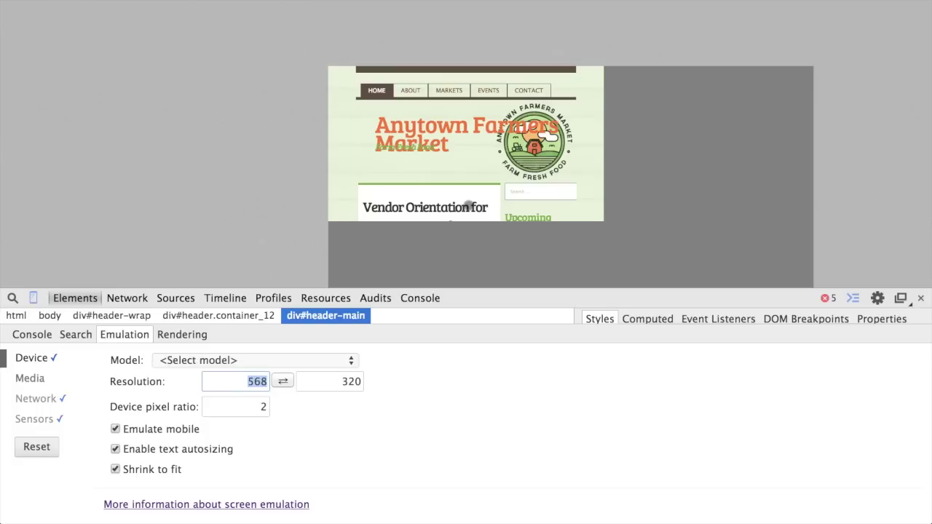
{"action": "left_click", "coordinate": [469, 206]}
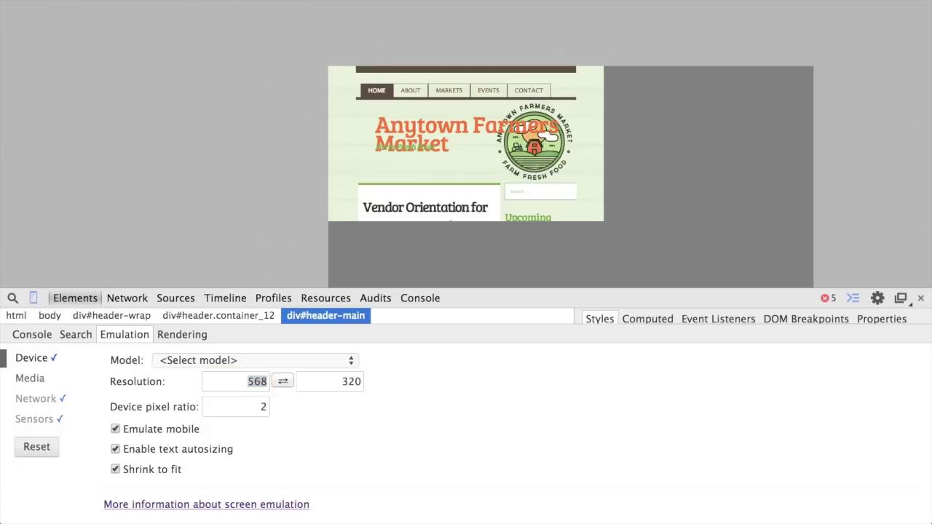